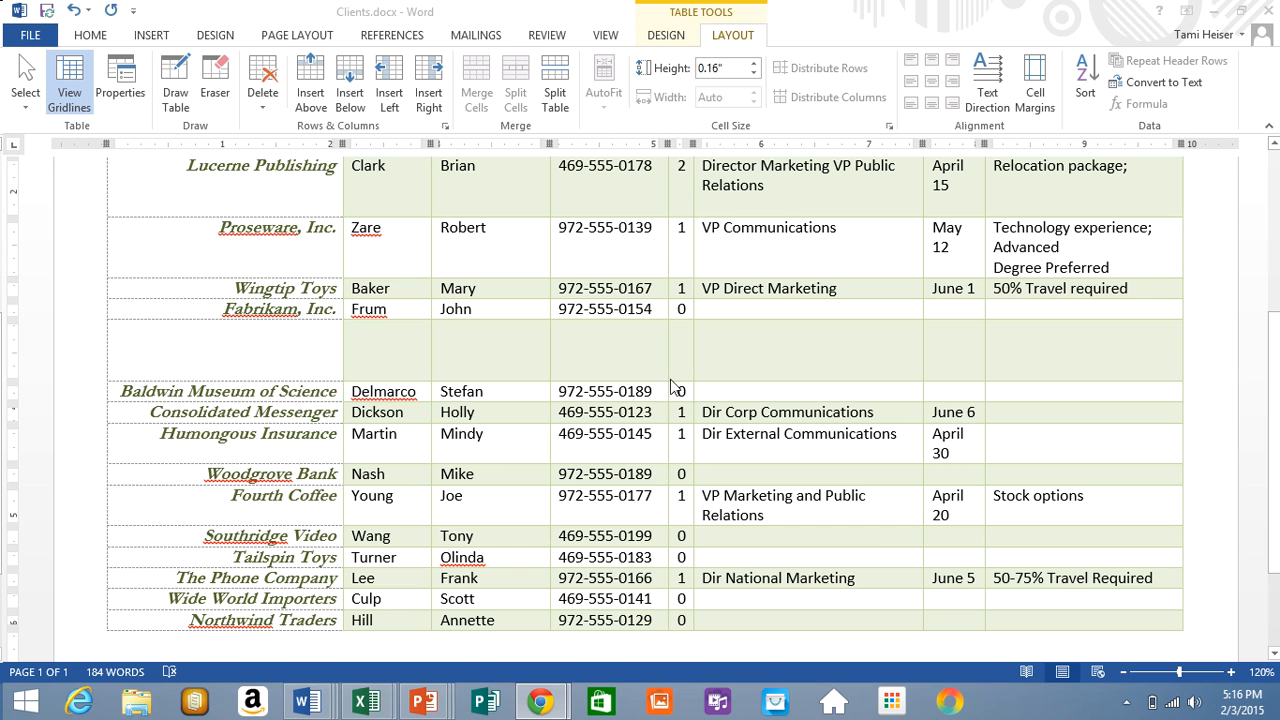
Select the entire clients table and set its font size to 14.
left_click(581, 344)
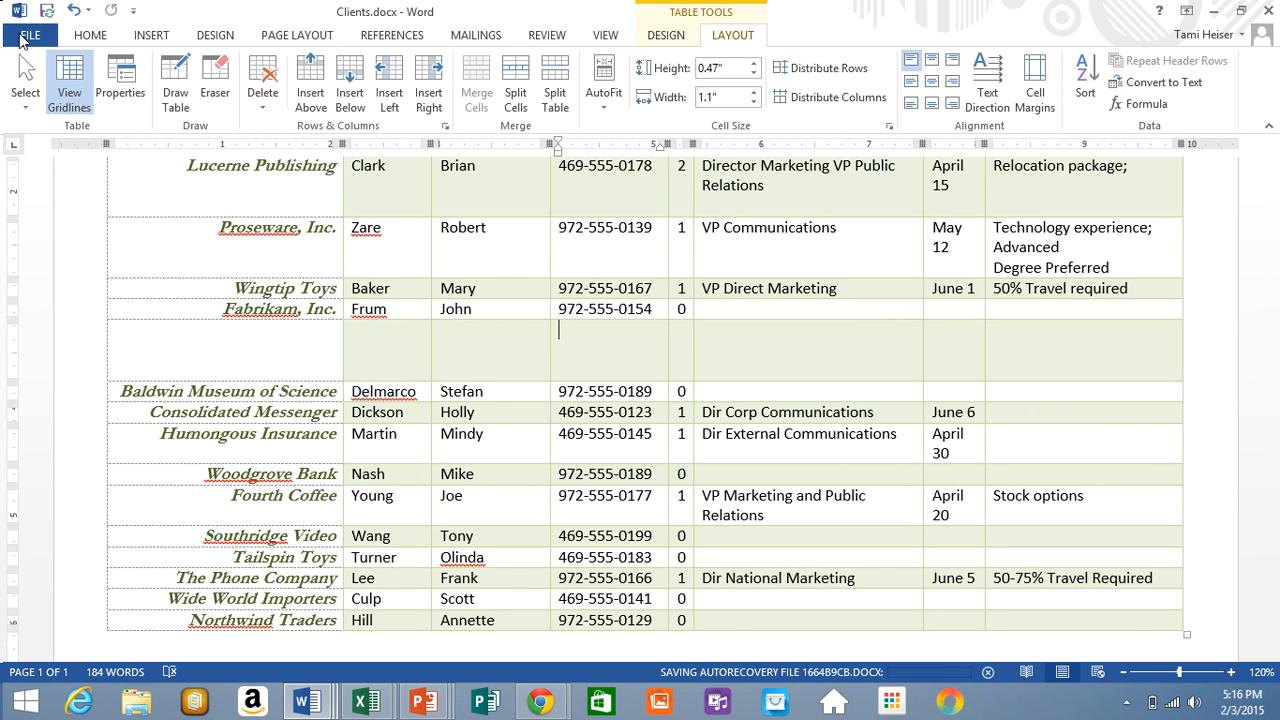
left_click(25, 75)
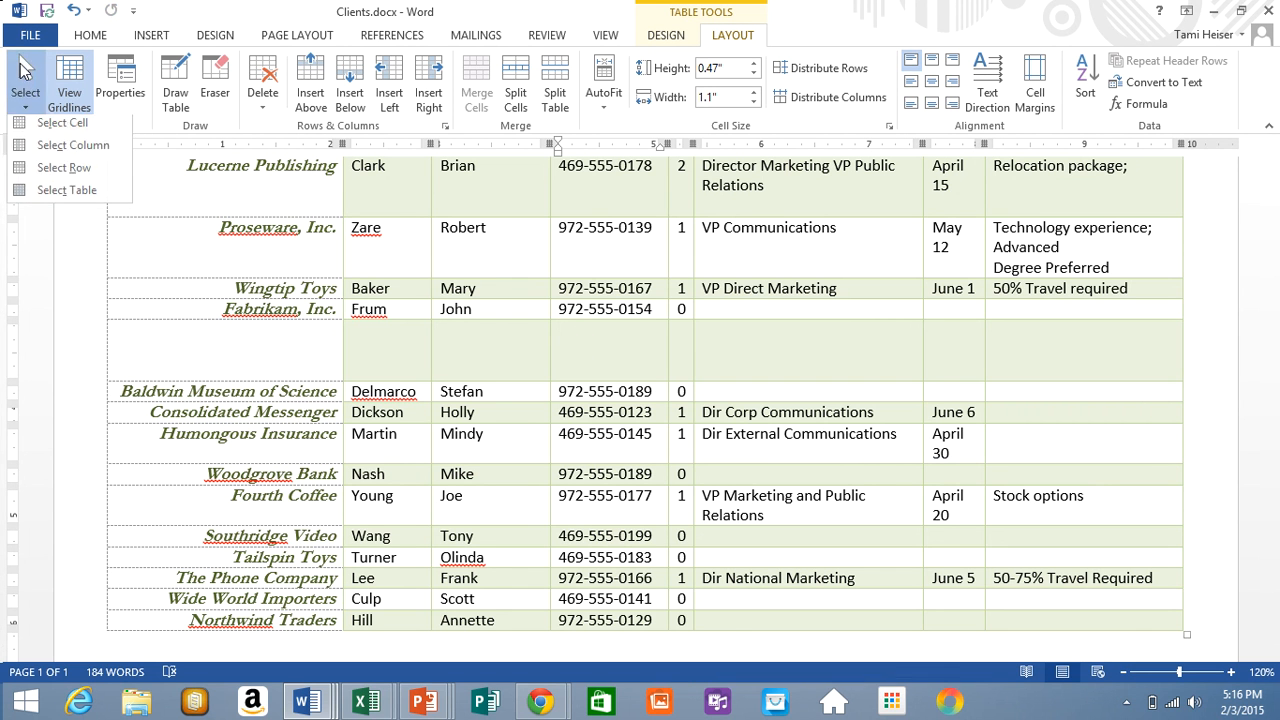
left_click(71, 195)
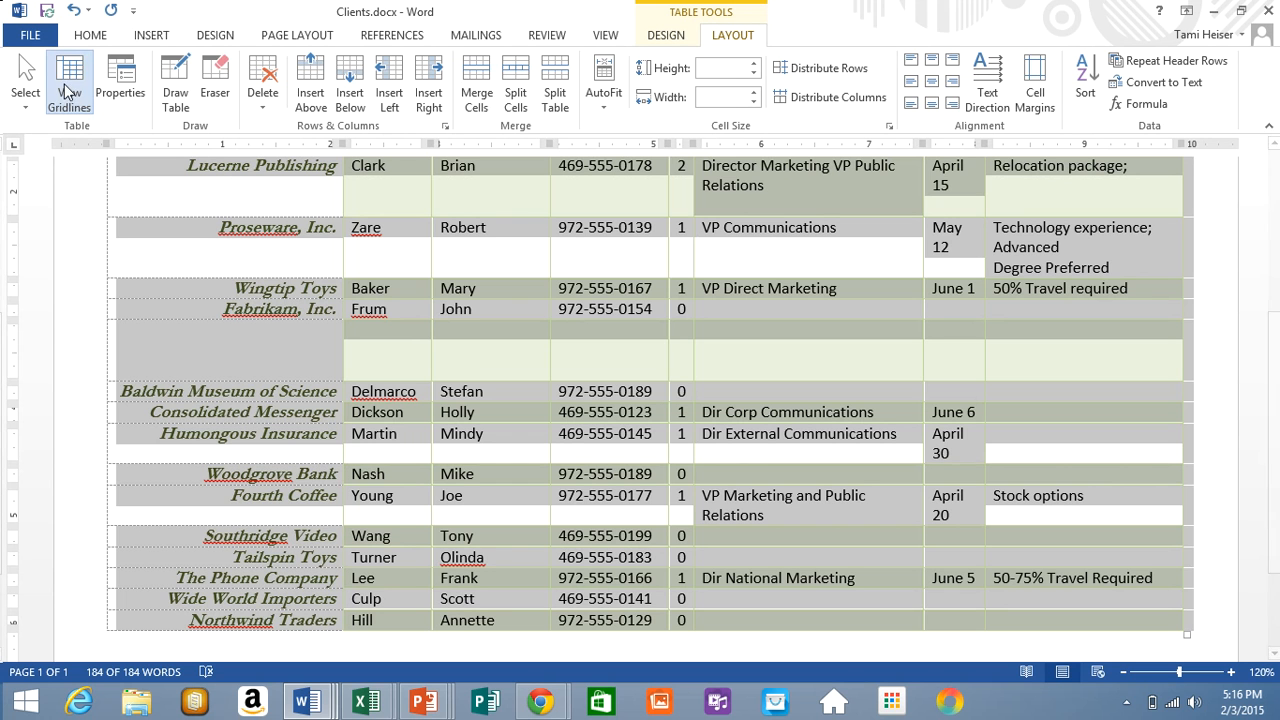
left_click(89, 35)
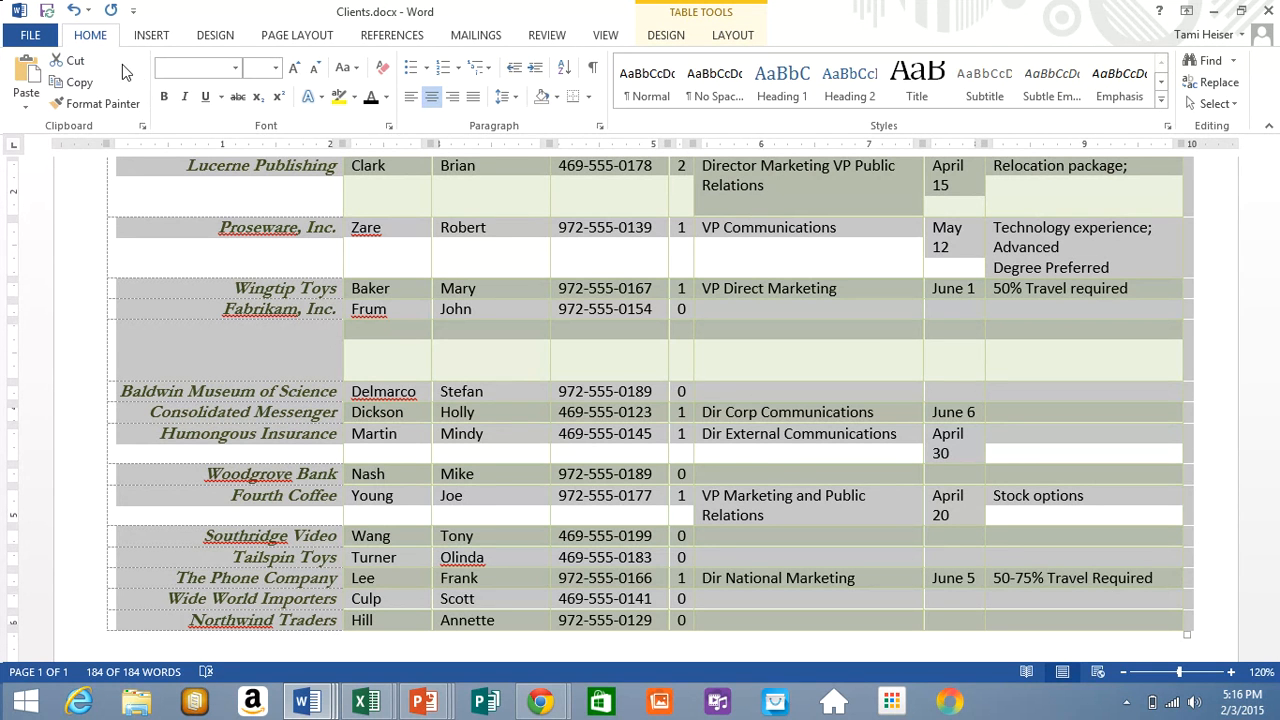
left_click(275, 67)
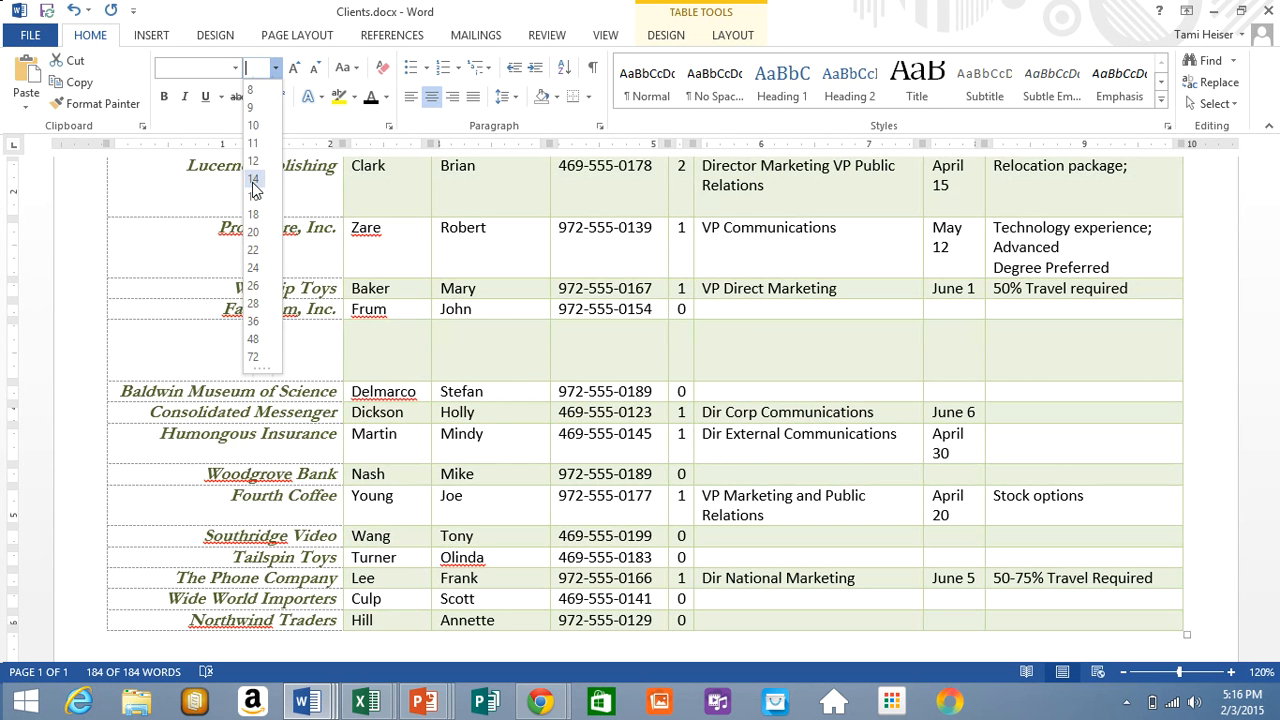
left_click(253, 182)
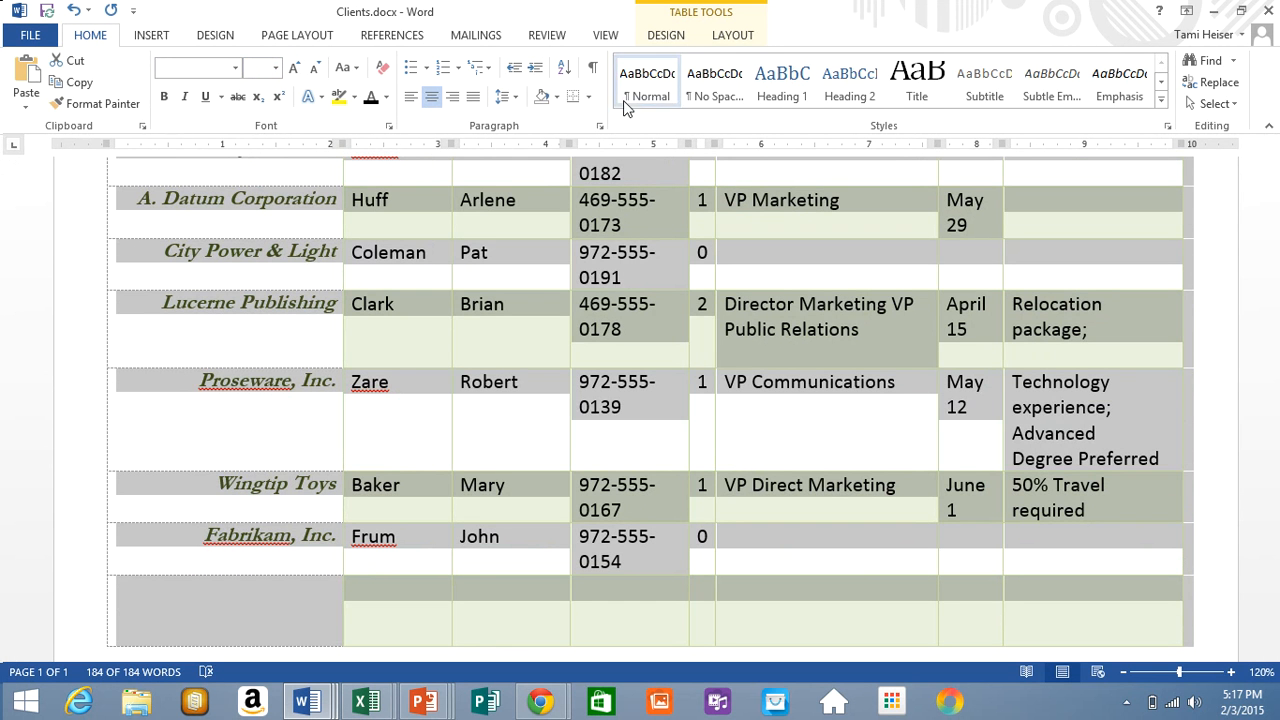
Insert a blank row above the Contoso Pharmaceuticals row and enable the Header Row table style option.
left_click(731, 42)
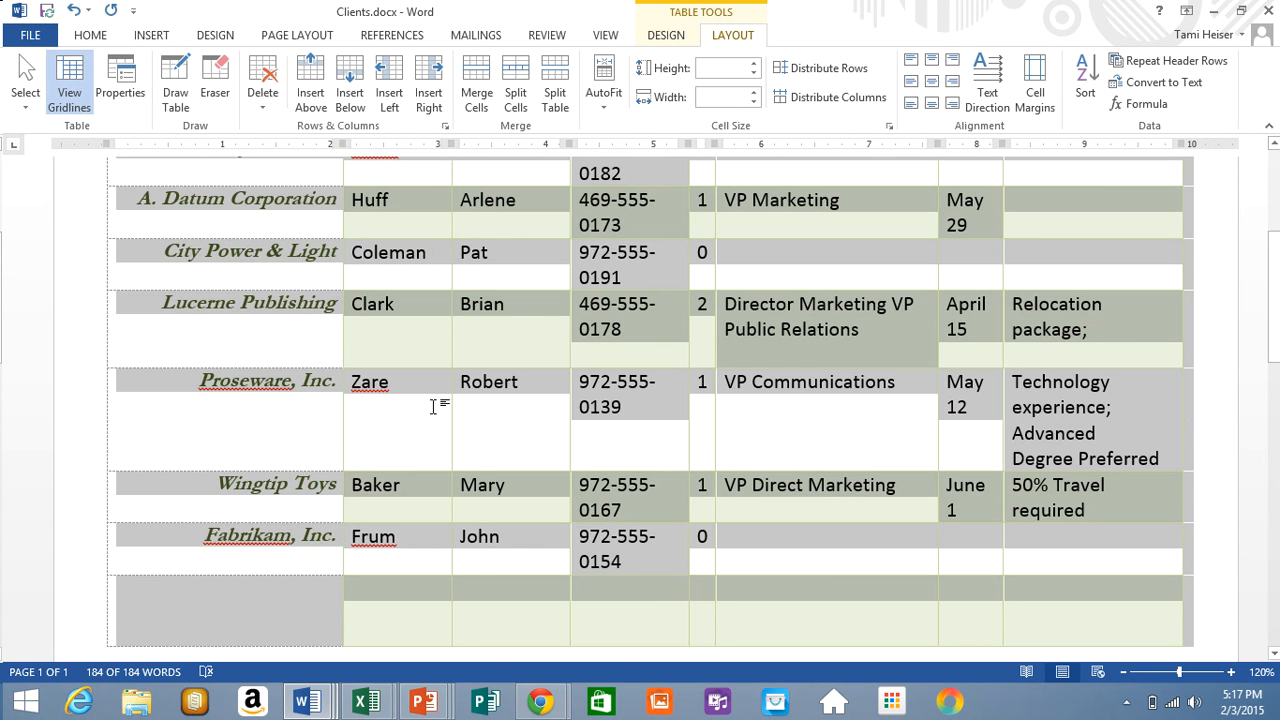
left_click(1100, 398)
left_click_drag(1275, 259, 1240, 150)
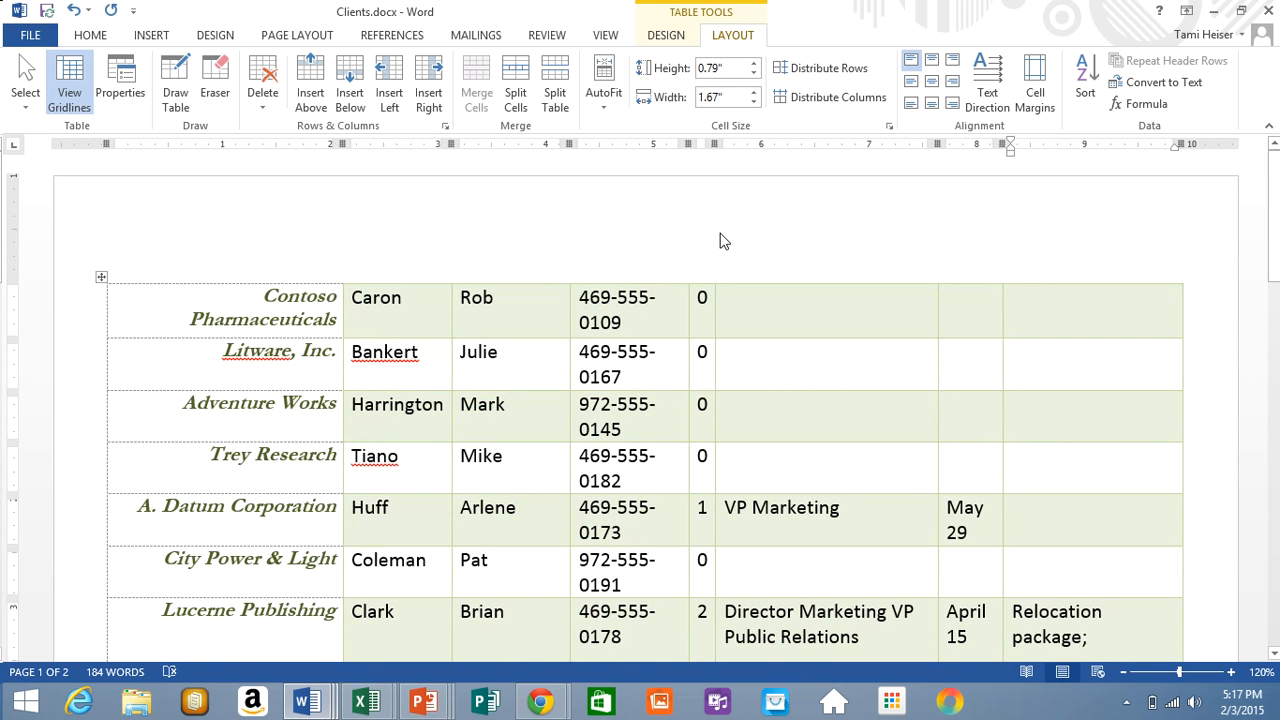
left_click(157, 293)
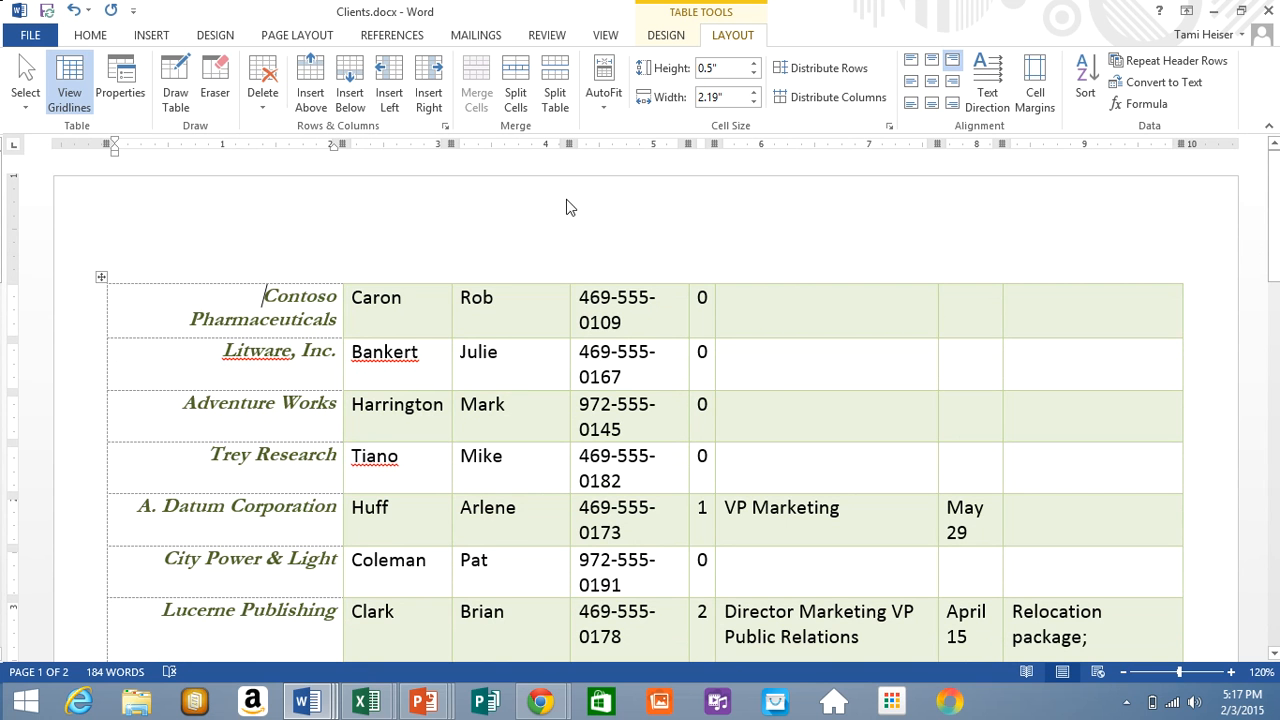
left_click(306, 77)
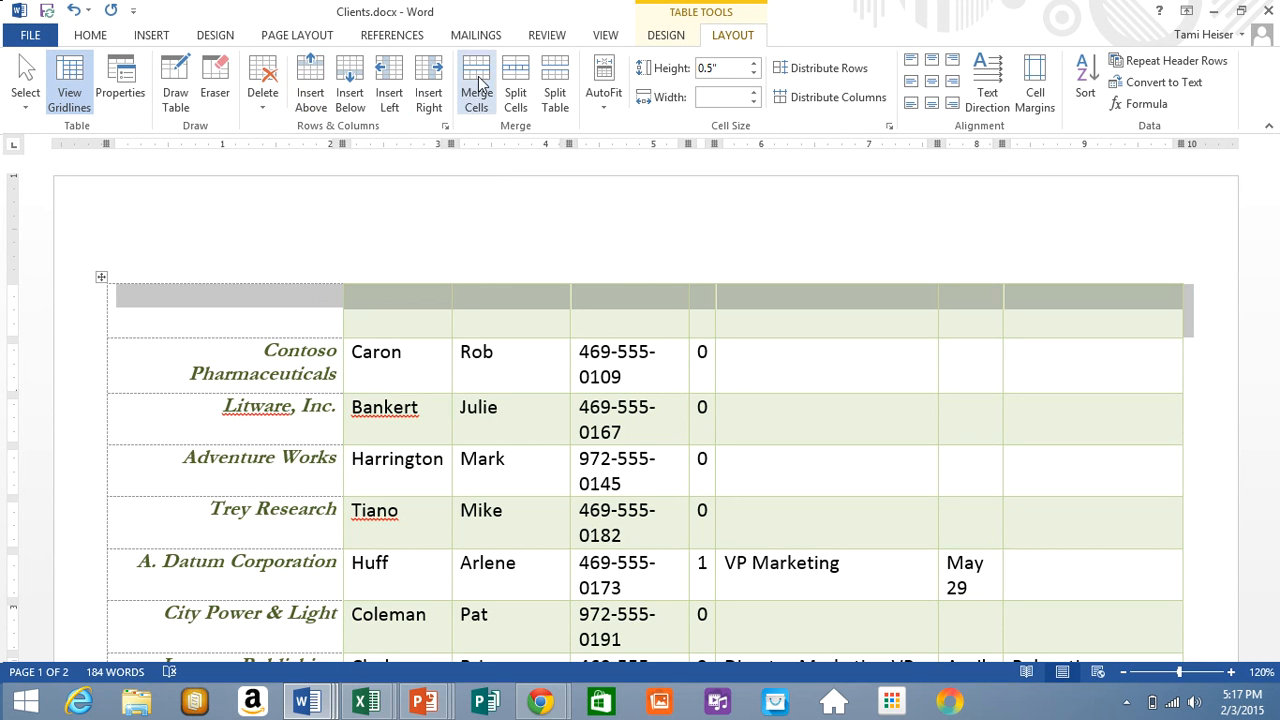
left_click(666, 36)
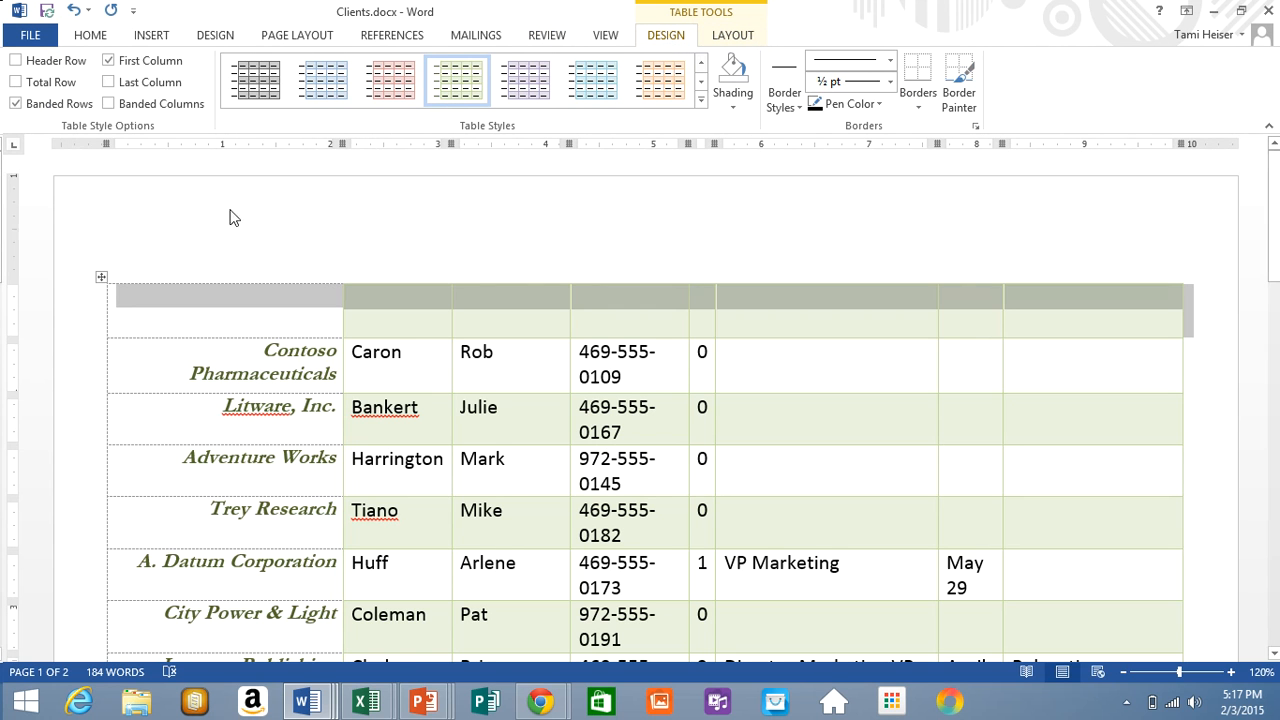
left_click(15, 61)
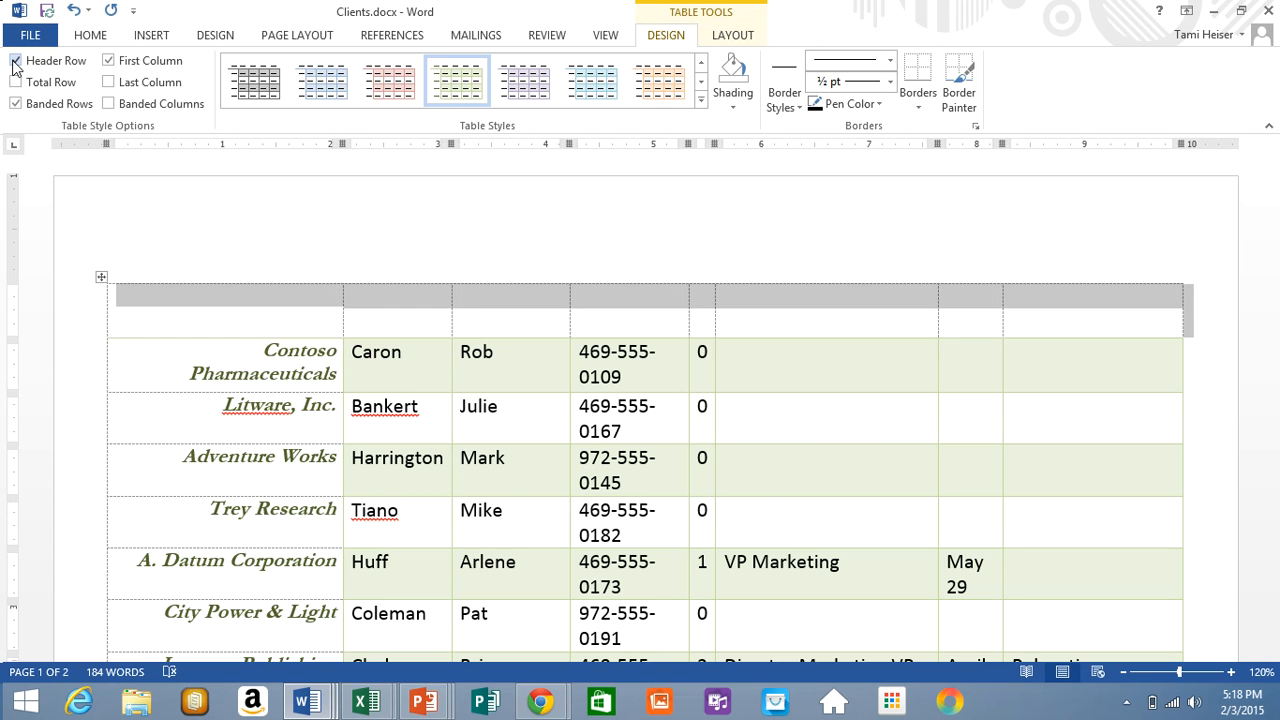
Enter the headings Company Name, Contact-Person and Phone Numbers in the new row's first, second and fourth cells.
type("Company Name")
key("Tab")
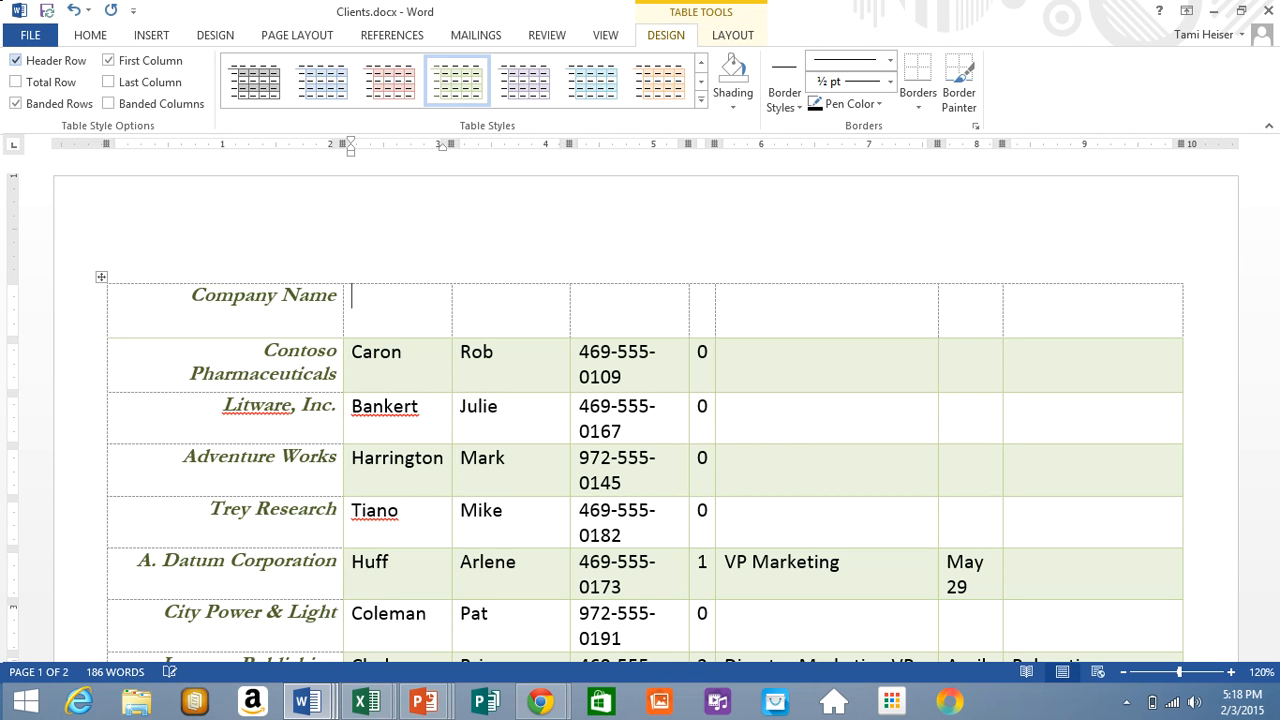
type("Contact-")
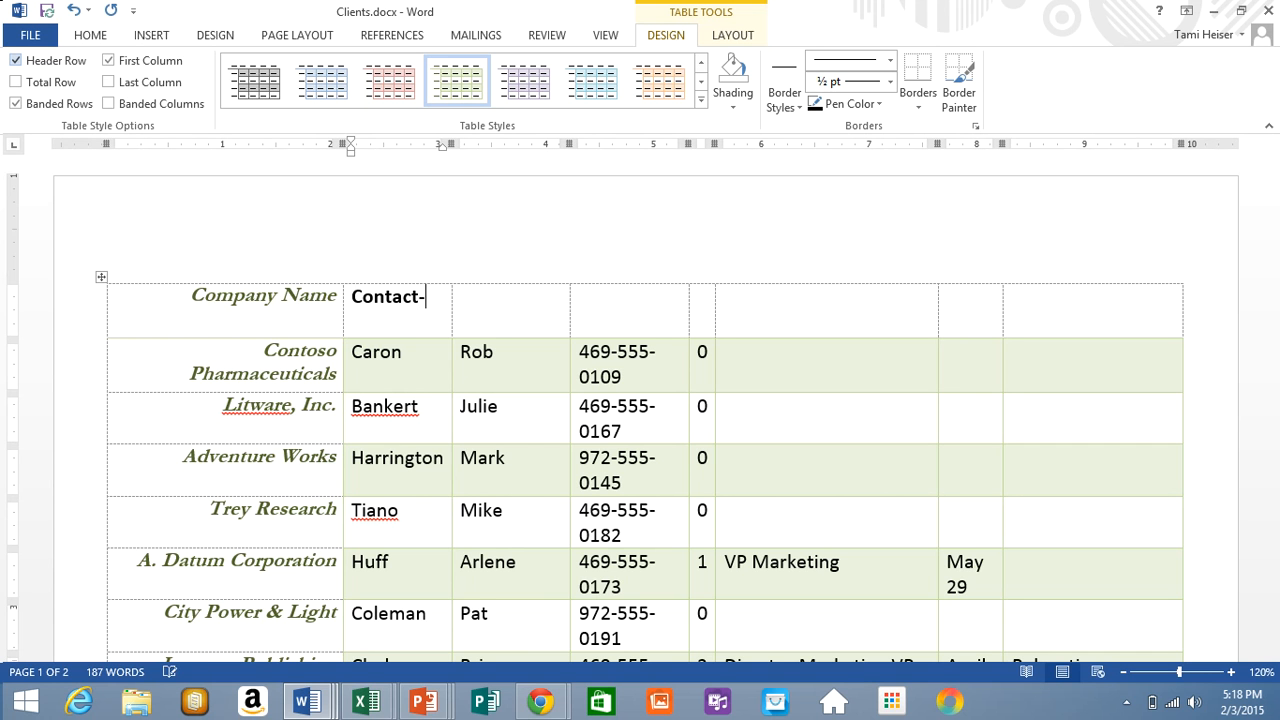
type("Person")
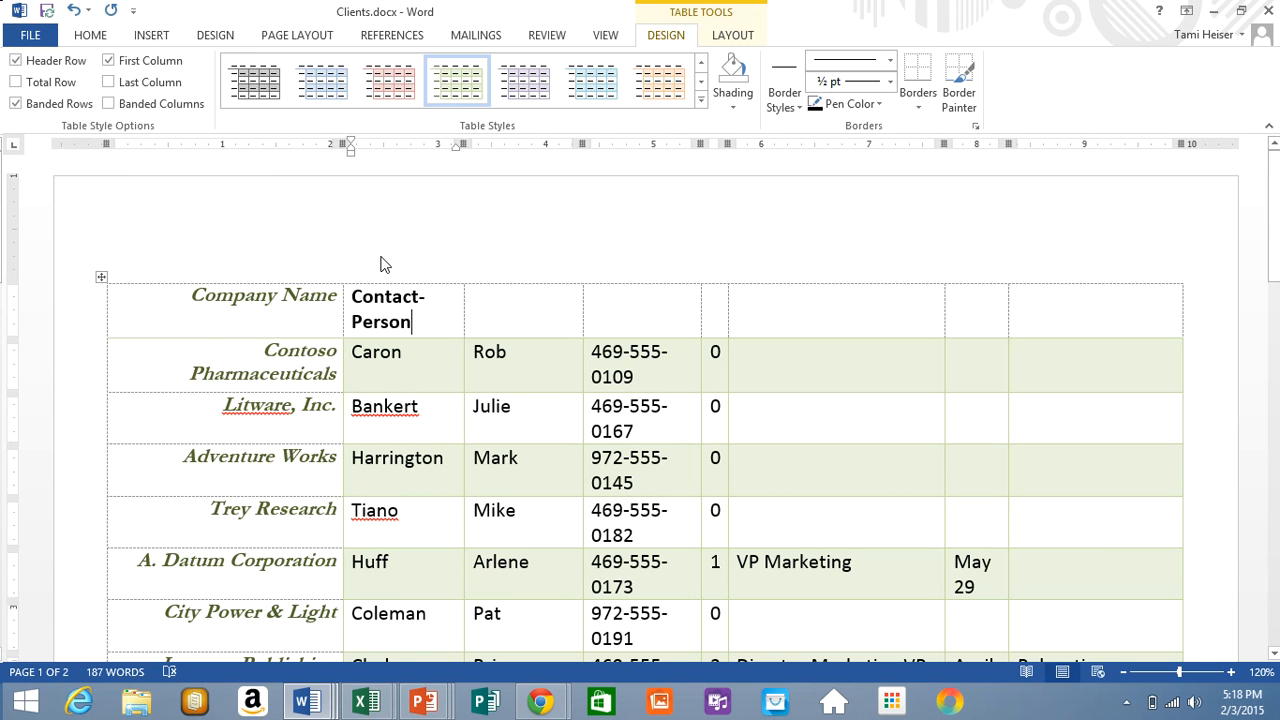
left_click(491, 297)
left_click(594, 298)
type("Phon")
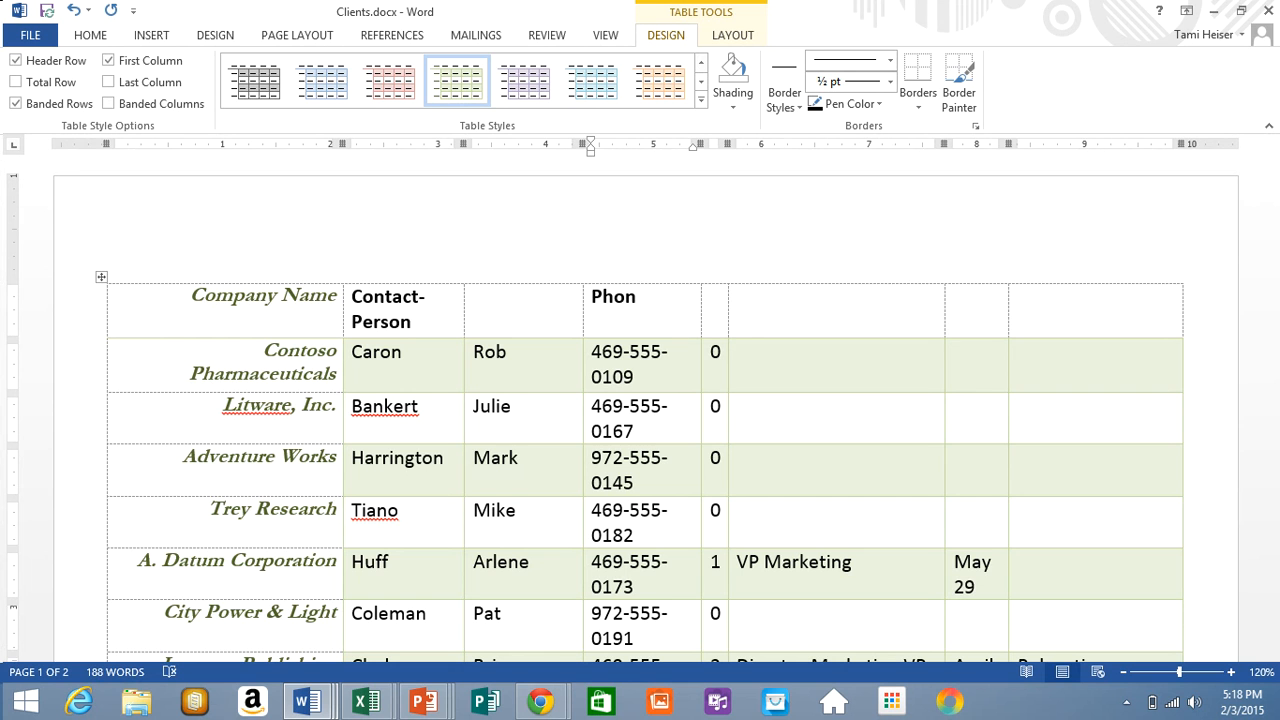
type("e Numbers")
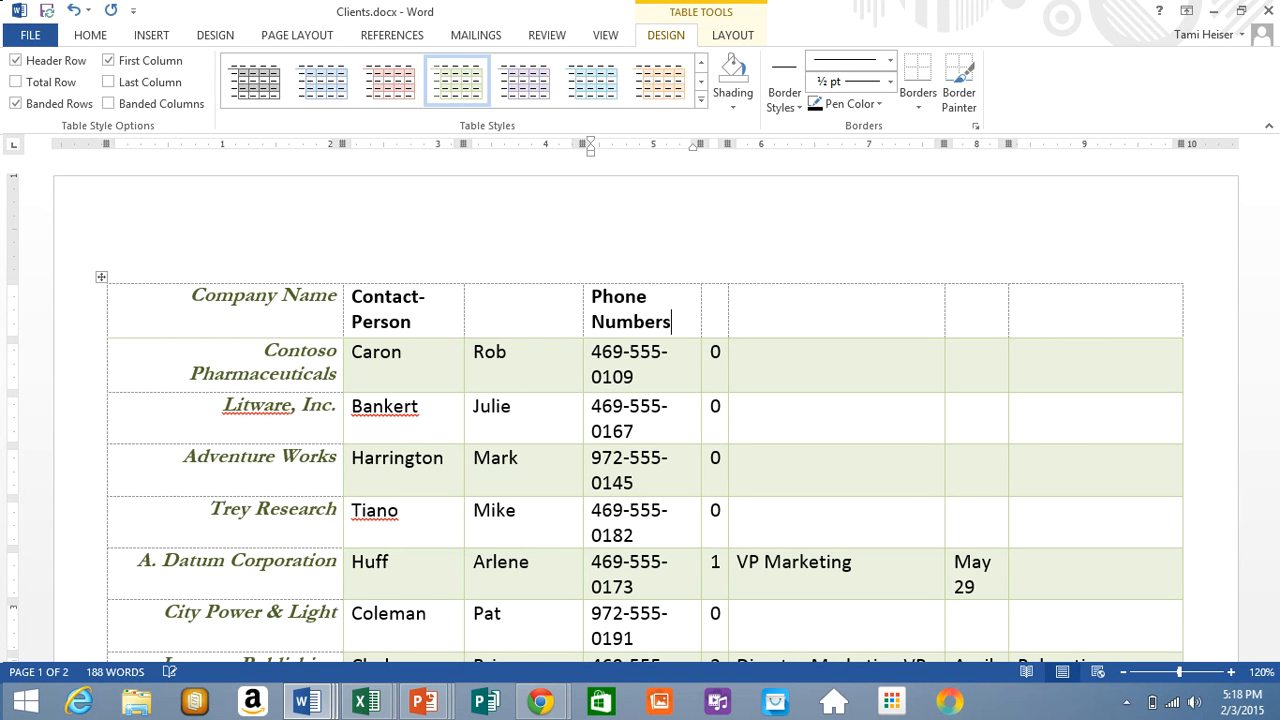
Enter the heading "Number of Current Open Postitions" in the header cell following Phone Numbers.
key("Tab")
type("Number")
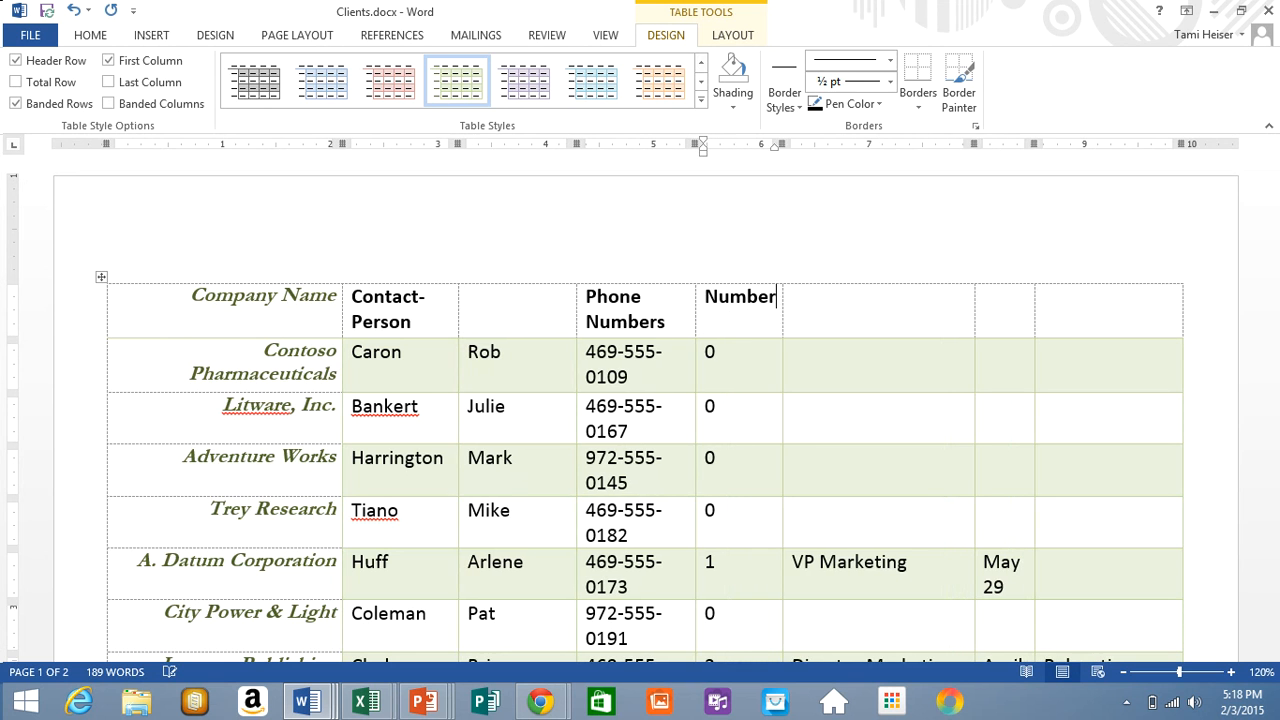
type("er")
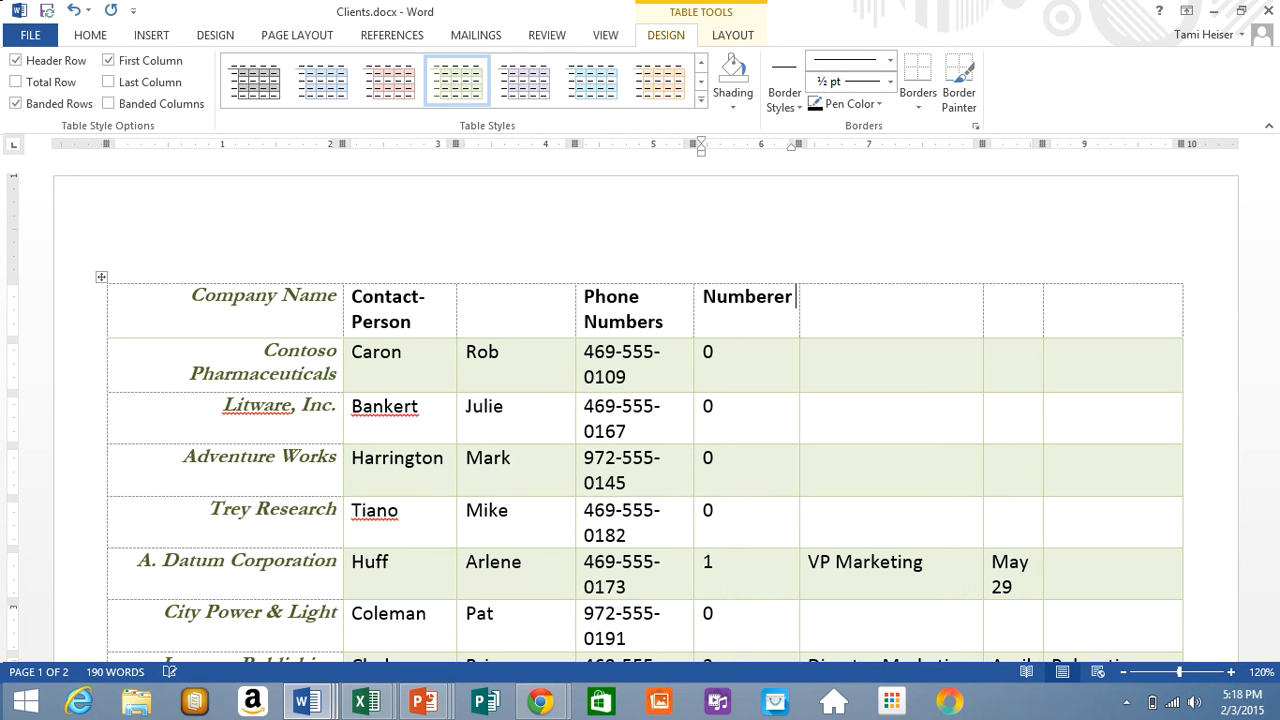
key("BackSpace")
key("BackSpace")
key("BackSpace")
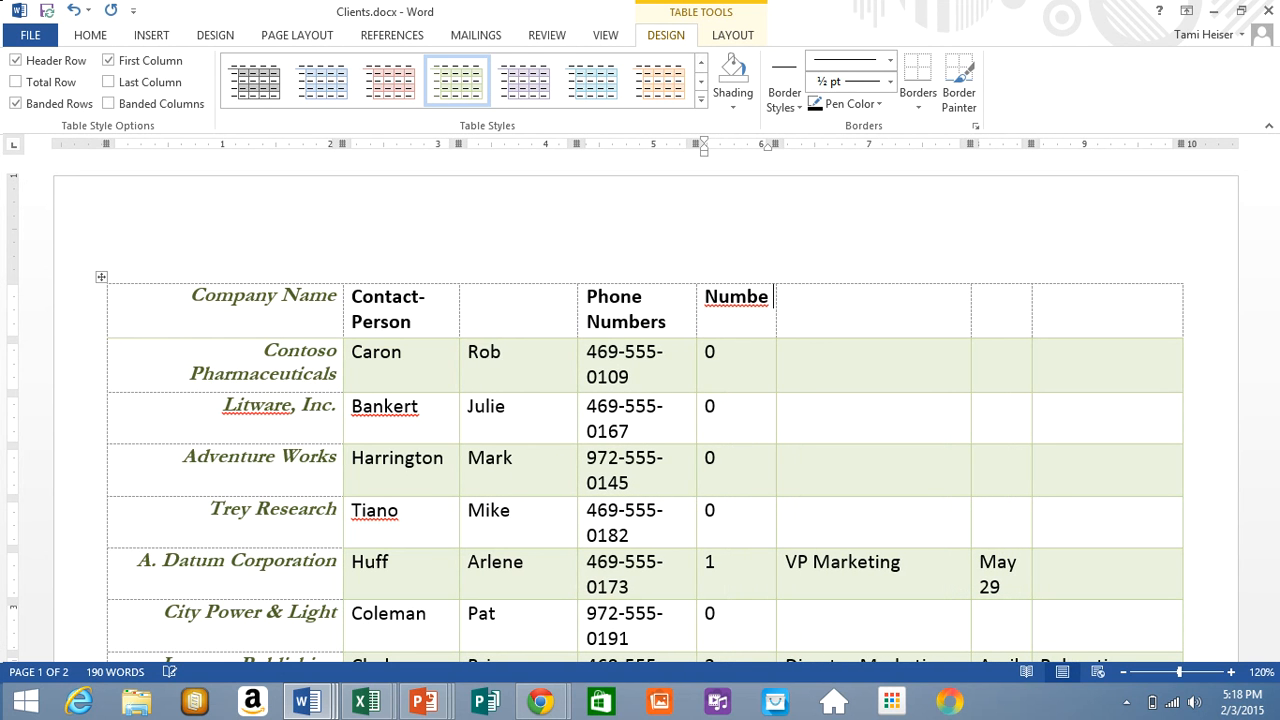
type("r o")
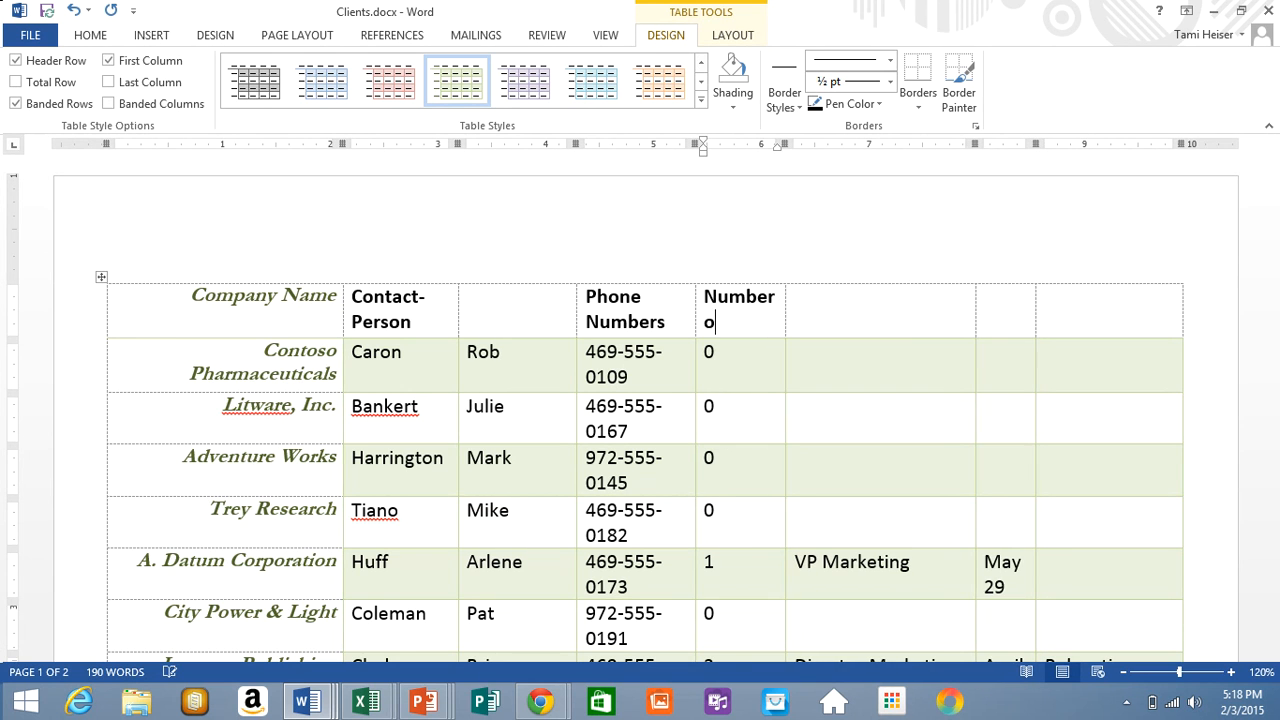
type("f Curre")
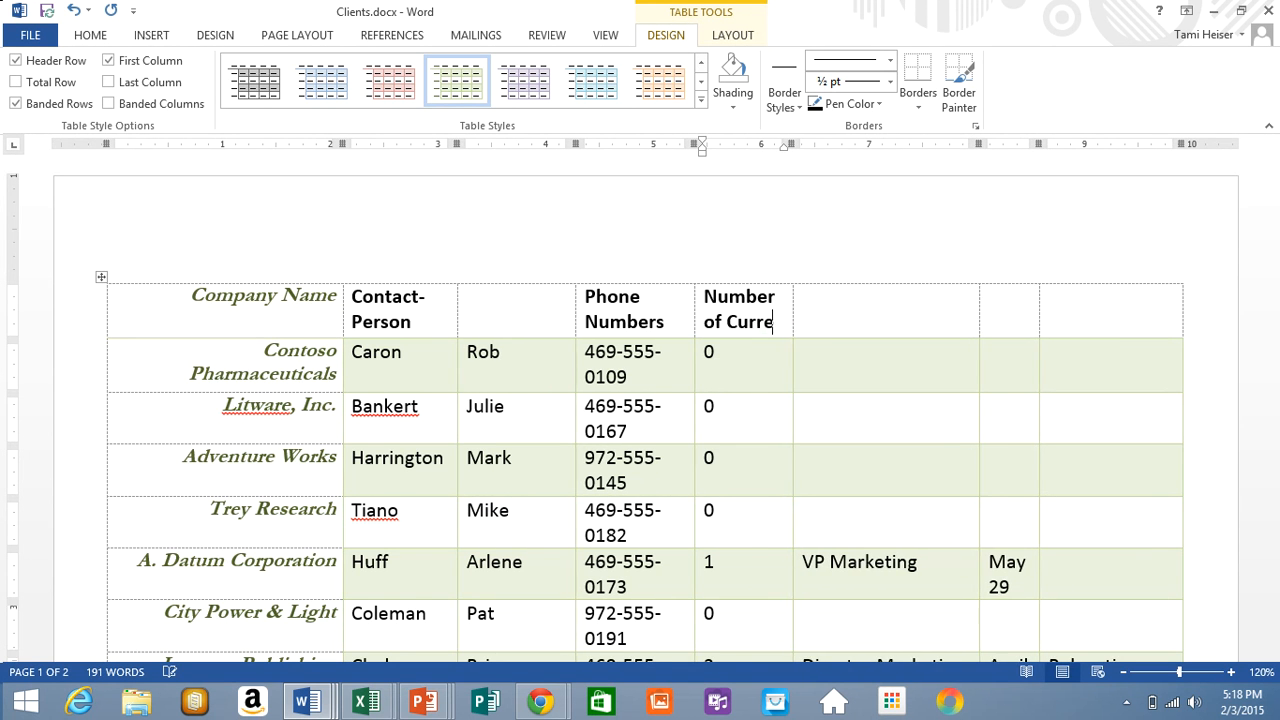
type("nt Op")
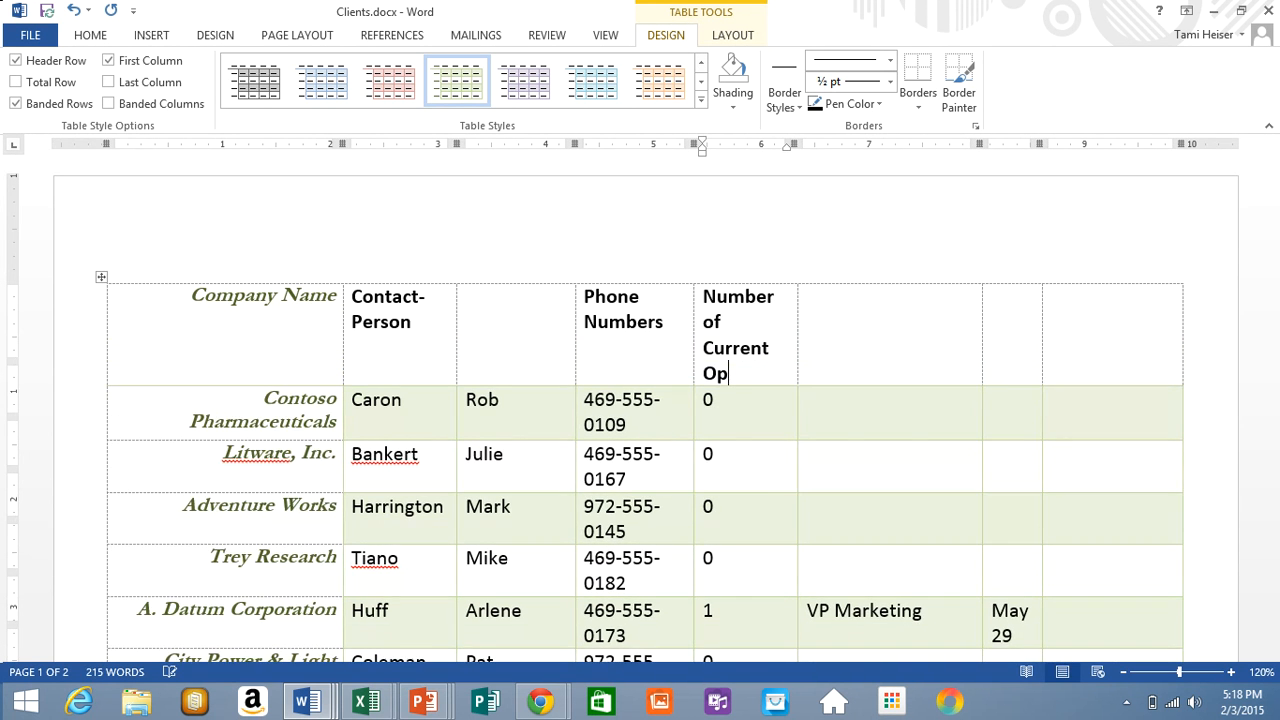
type("en Postitio")
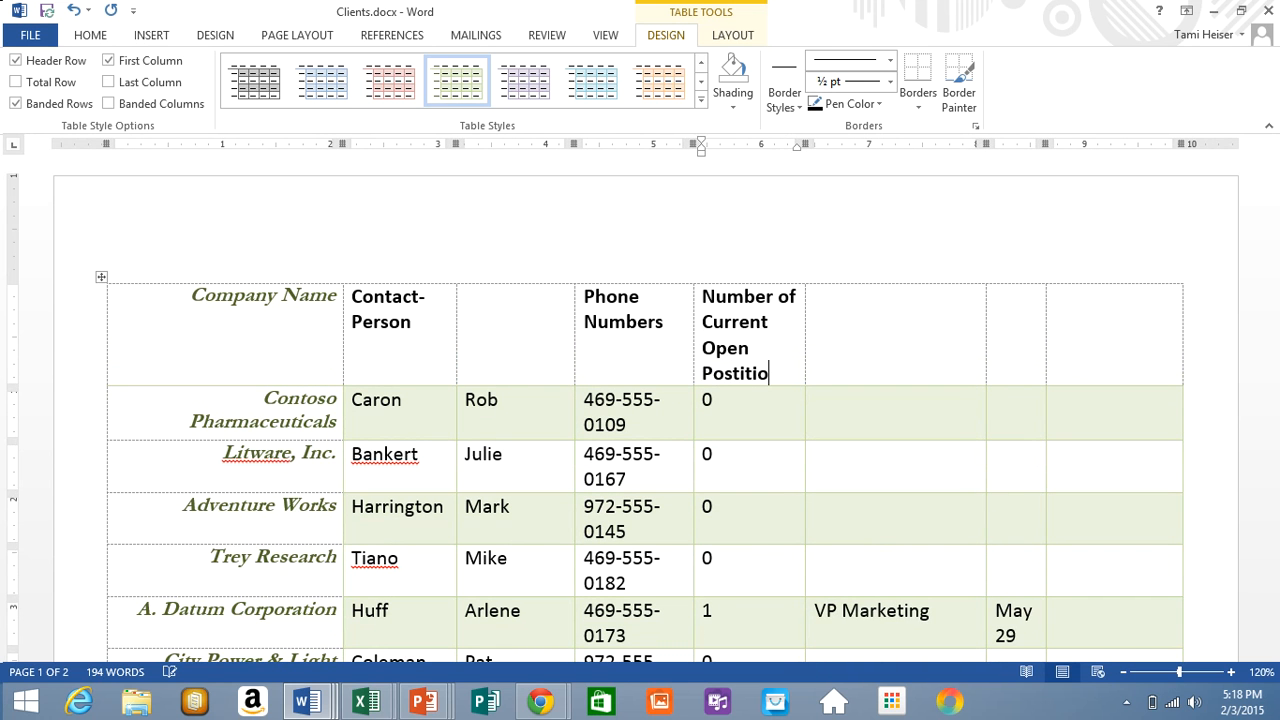
type("ns")
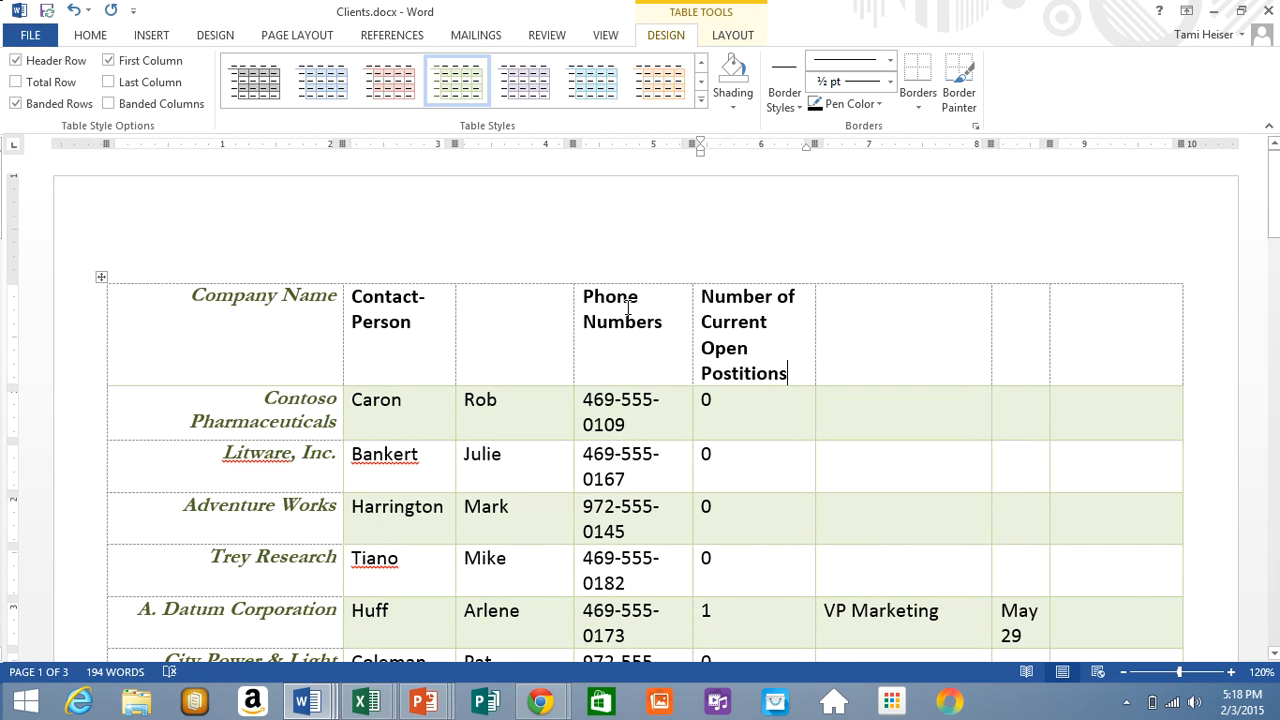
Enter the heading "Position Title" above the column of job titles.
key("Tab")
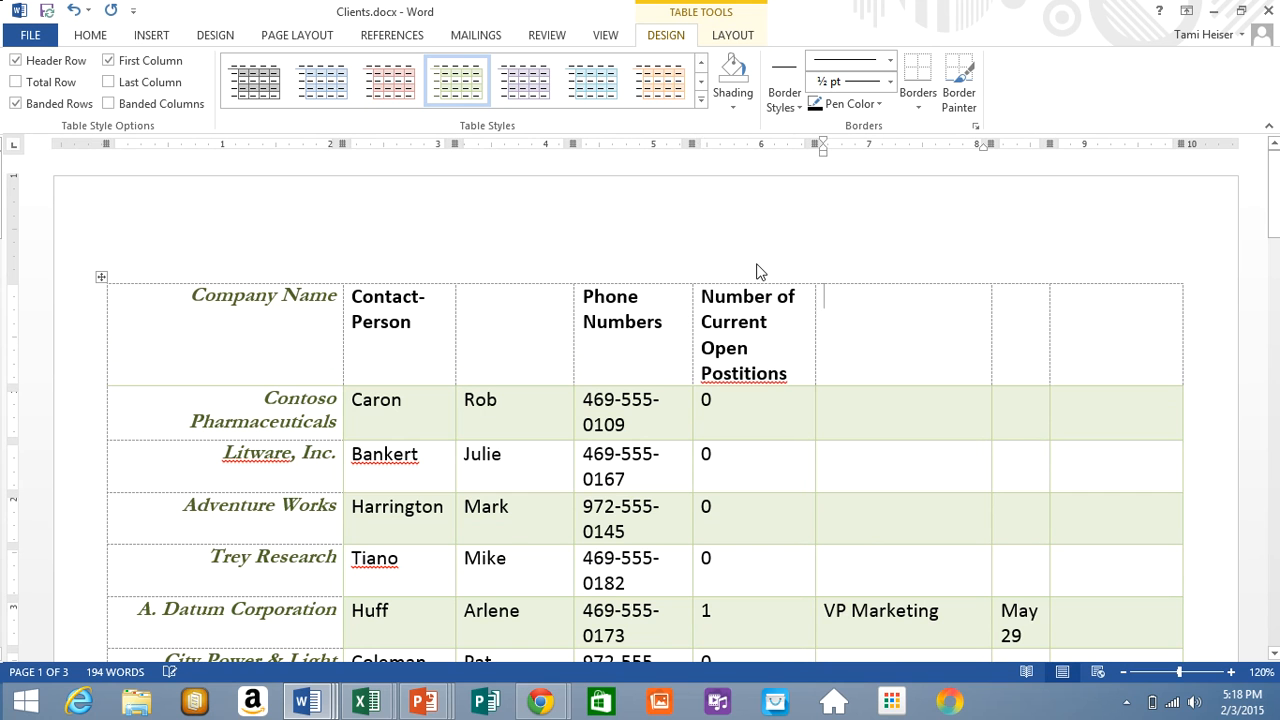
type("Posi")
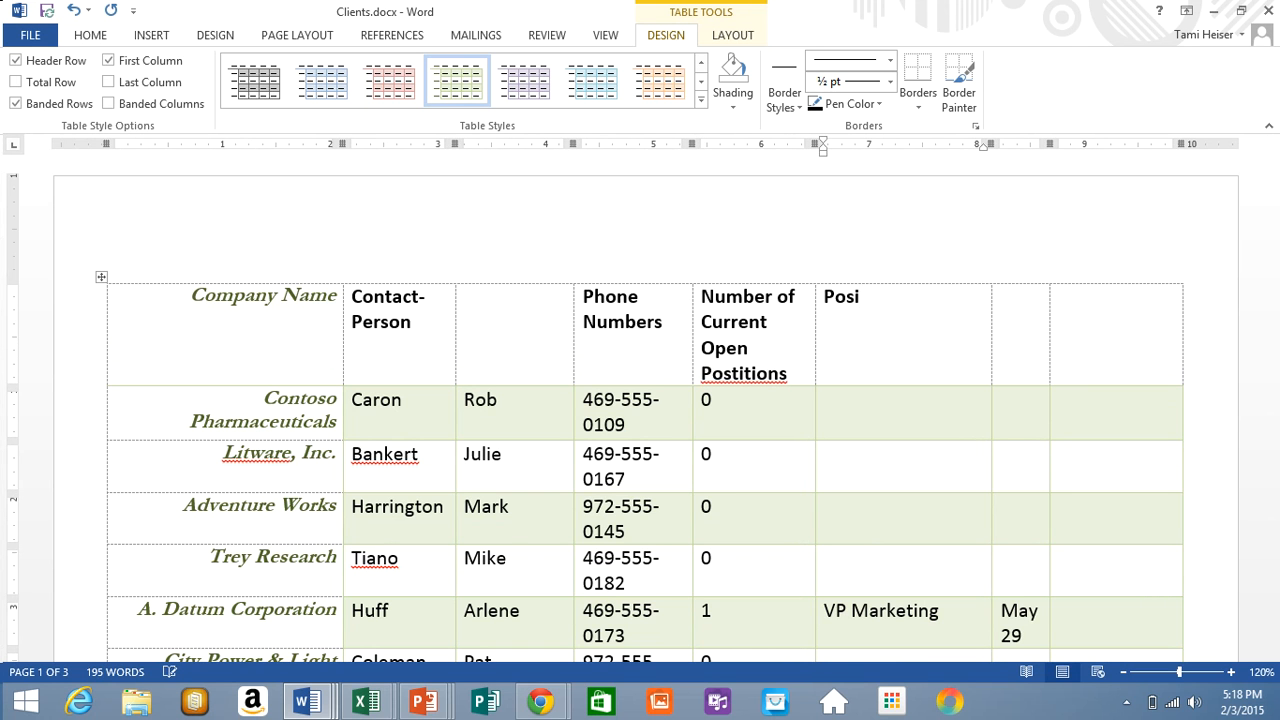
type("tions")
key("BackSpace")
type("Titles")
key("BackSpace")
Correct the misspelled word in the open-positions column heading to "Positions".
left_click(745, 377)
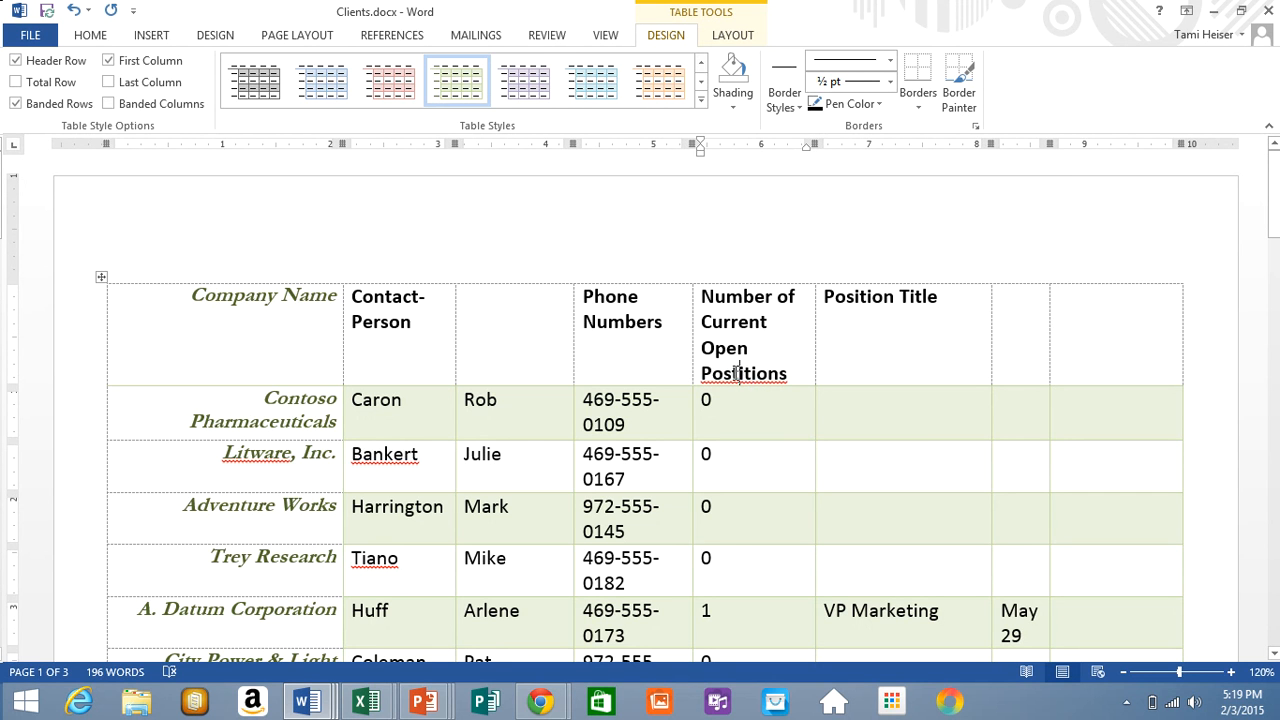
key("BackSpace")
key("BackSpace")
Enter the headings Date Posted and Notes in the last two cells of the header row.
left_click(1003, 313)
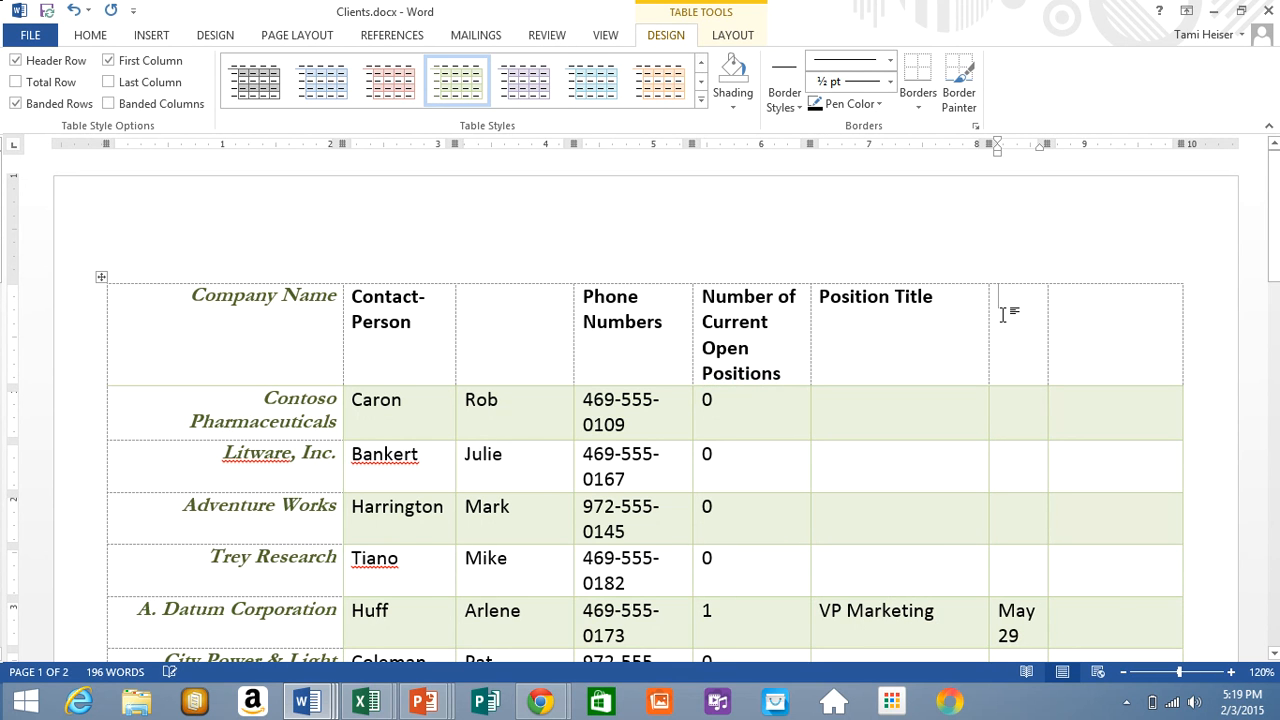
type("Date Poste")
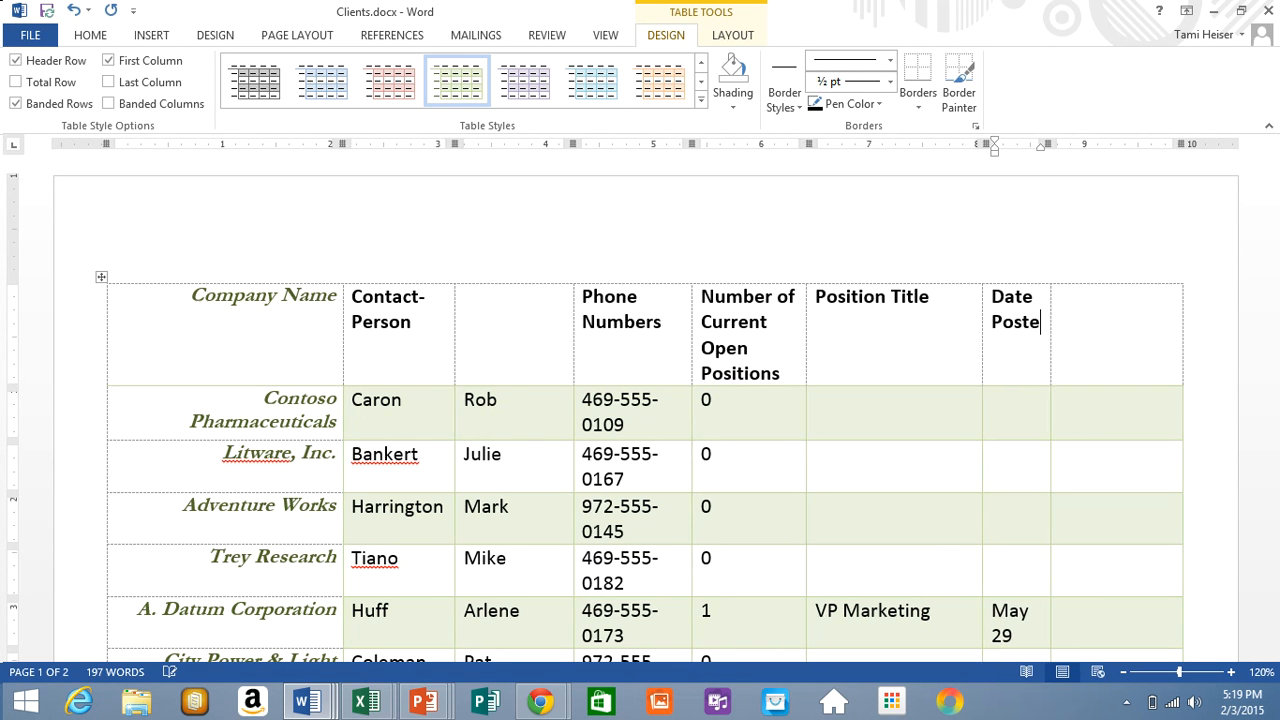
type("d")
left_click(1080, 311)
type("Notes")
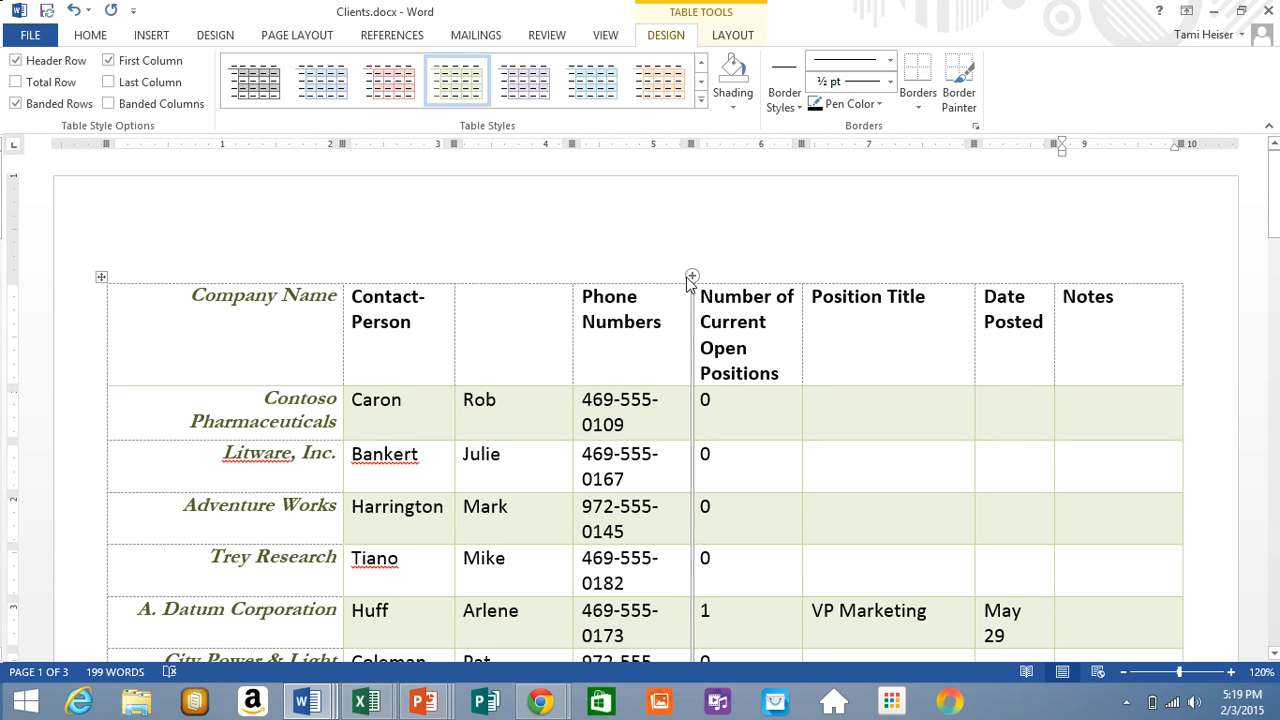
Select the table's header row, set it to repeat on every page, and clear the selection.
left_click(733, 35)
left_click(25, 80)
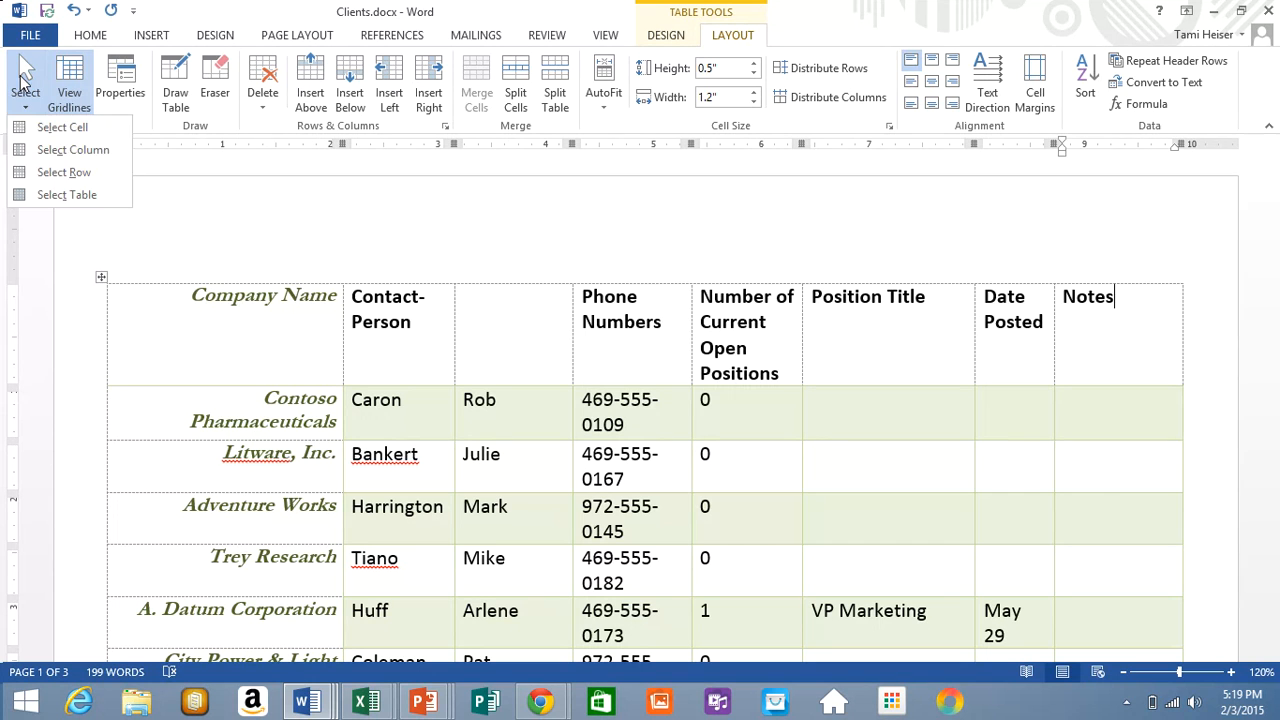
left_click(47, 170)
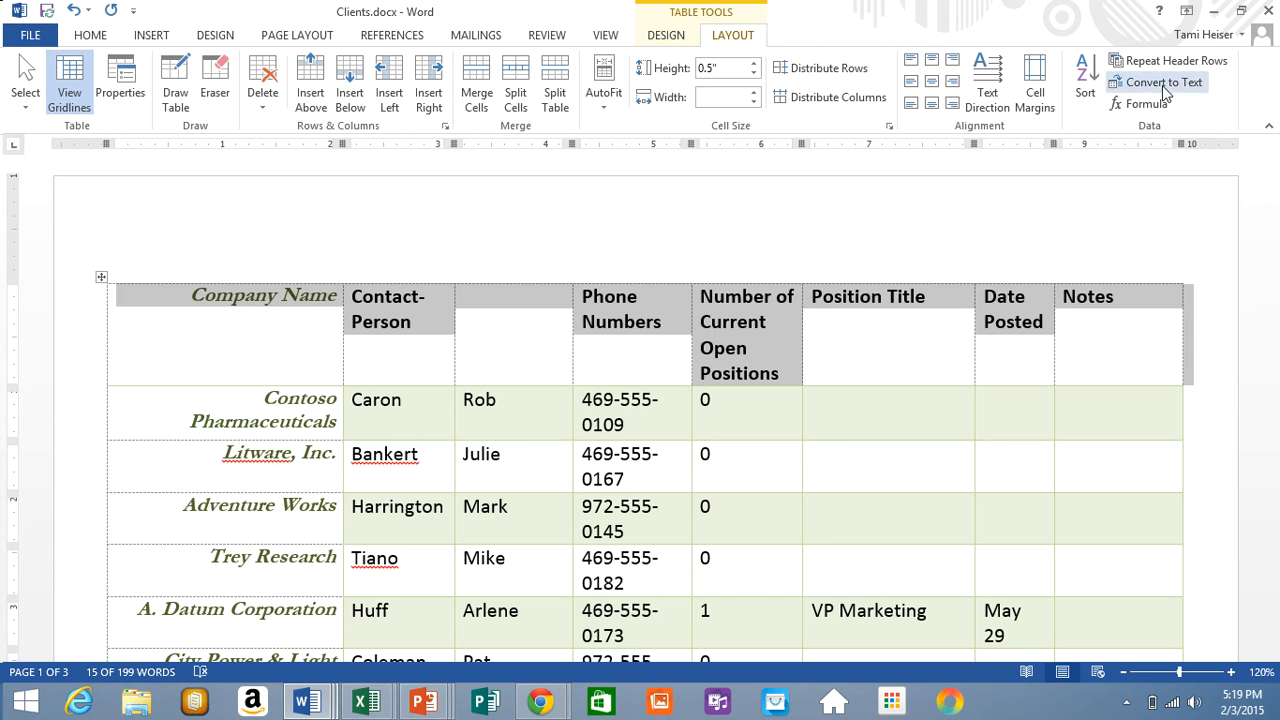
left_click(1154, 63)
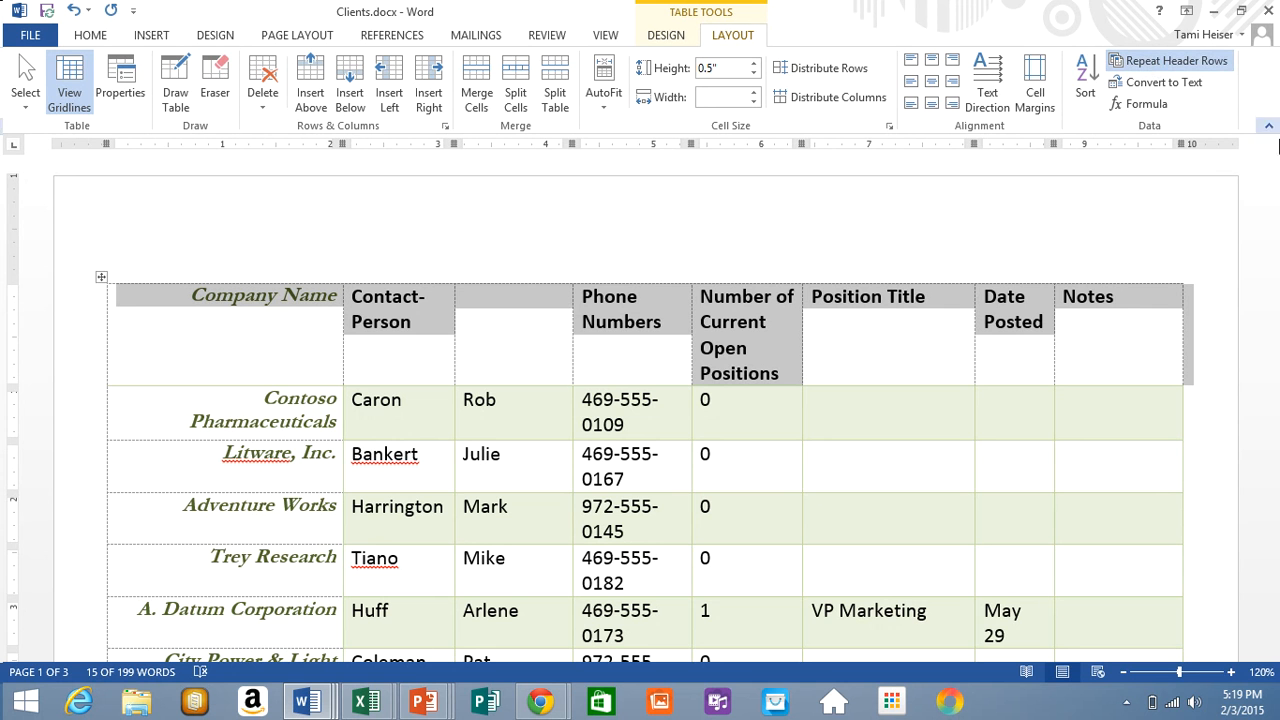
mouse_move(1276, 176)
left_mouse_down()
mouse_move(1272, 365)
mouse_move(1270, 159)
left_mouse_up()
left_click(870, 409)
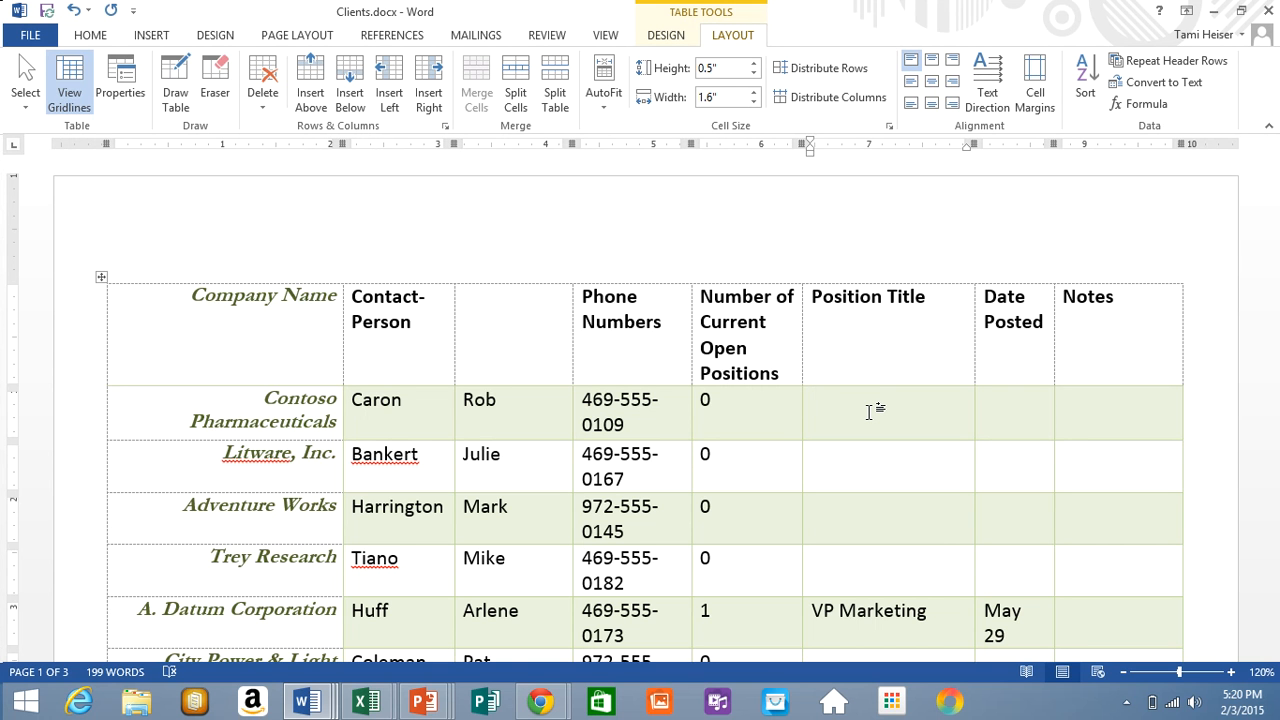
Select the whole clients table and set its font size to 12.
left_click(25, 88)
left_click(48, 195)
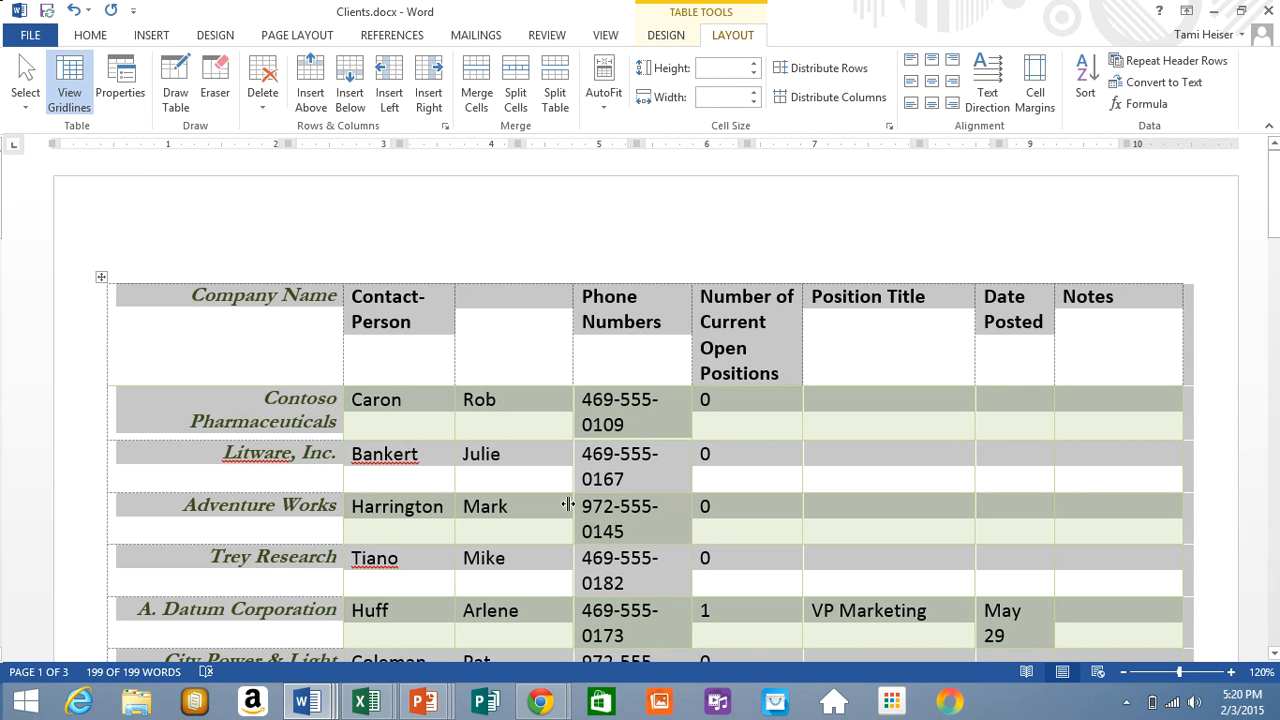
left_click(100, 38)
left_click(275, 67)
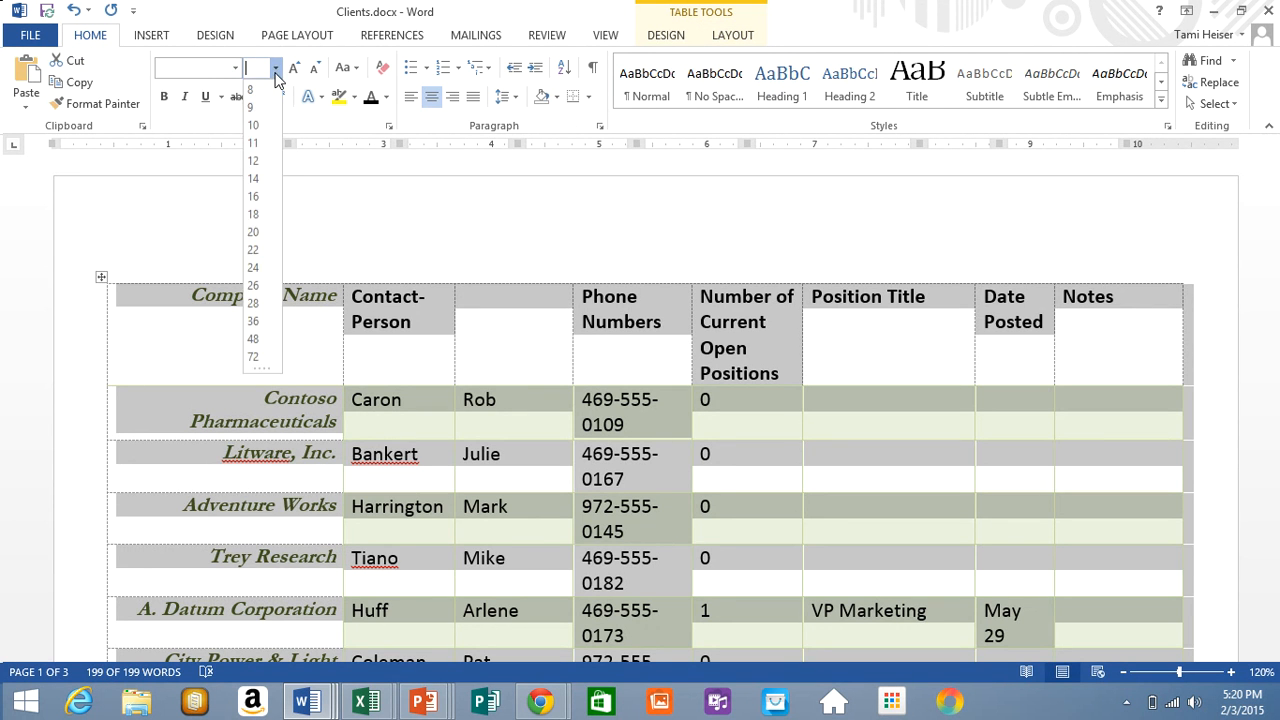
left_click(265, 175)
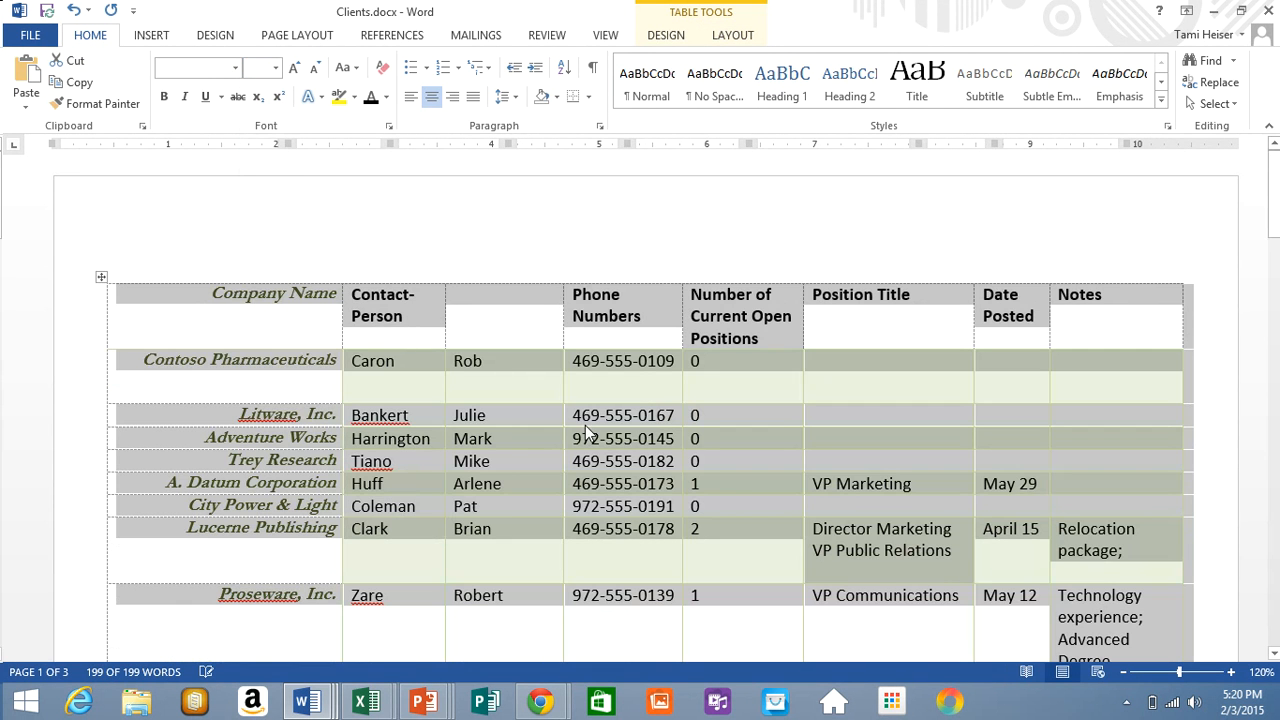
left_click_drag(1275, 240, 1275, 355)
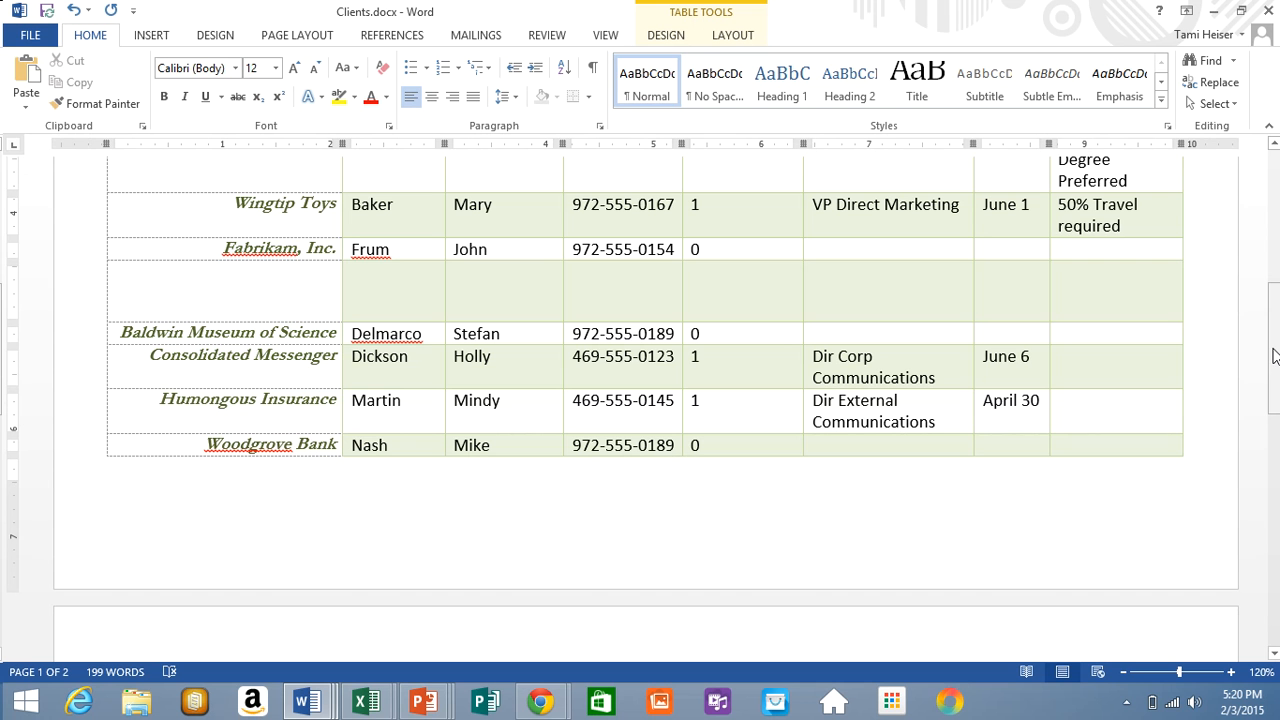
left_click_drag(1274, 355, 1268, 190)
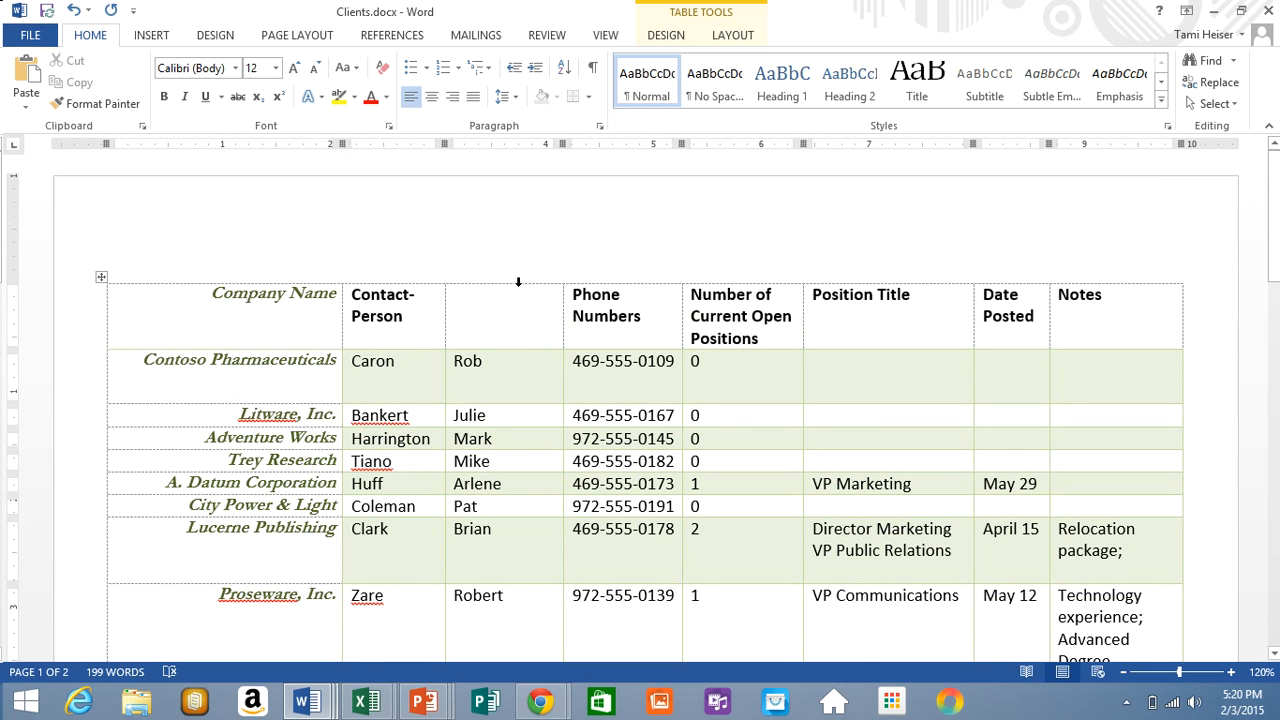
Sort the table by the Company Name column as text in ascending order, and clear the selection.
left_click(191, 312)
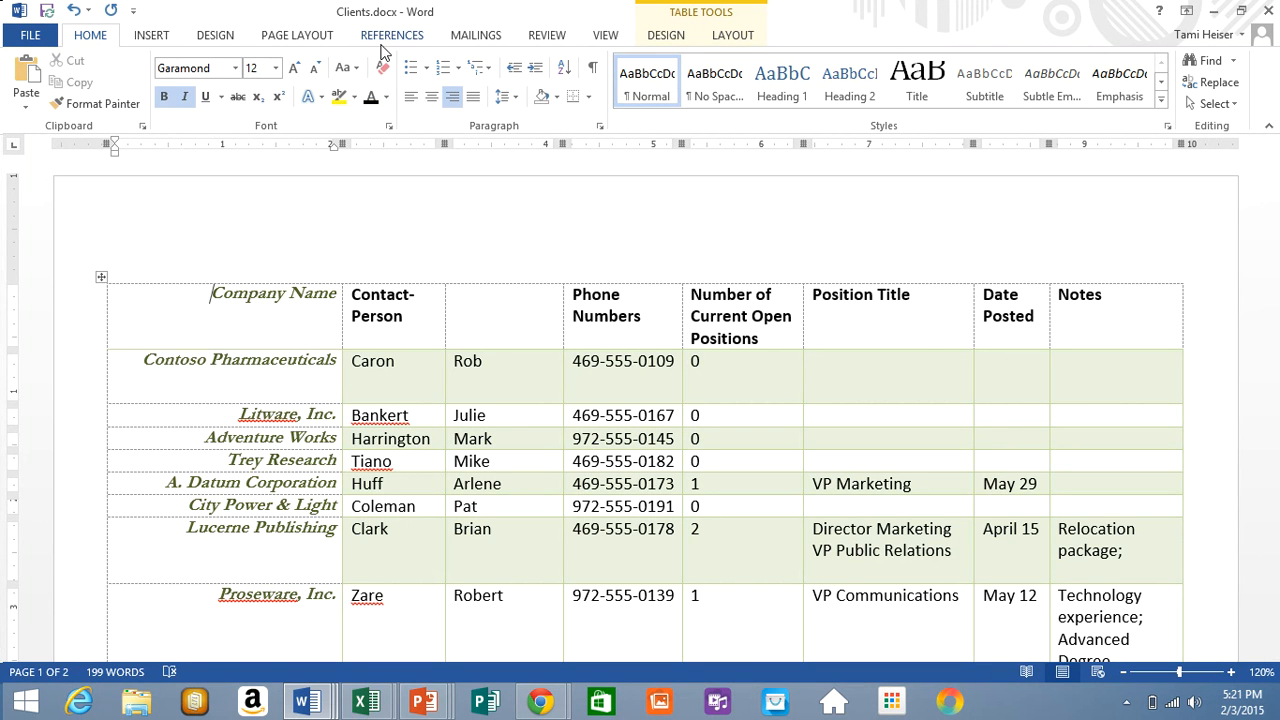
left_click(733, 37)
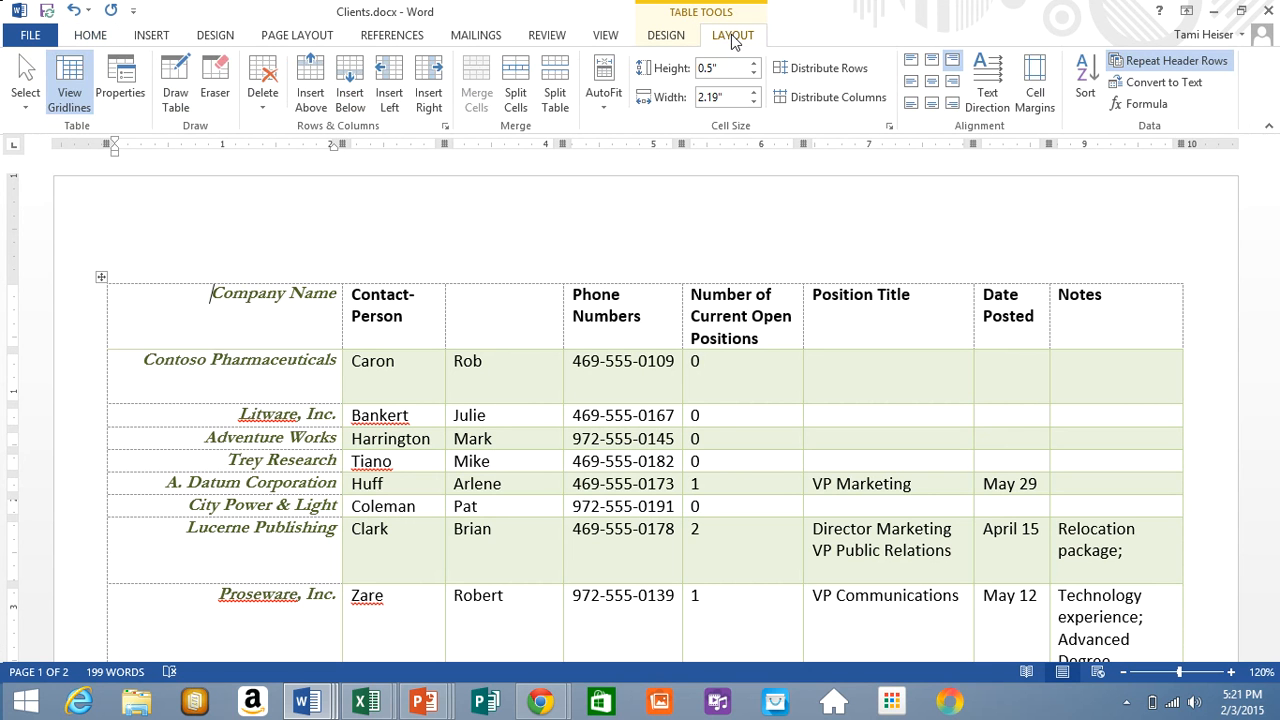
left_click(25, 85)
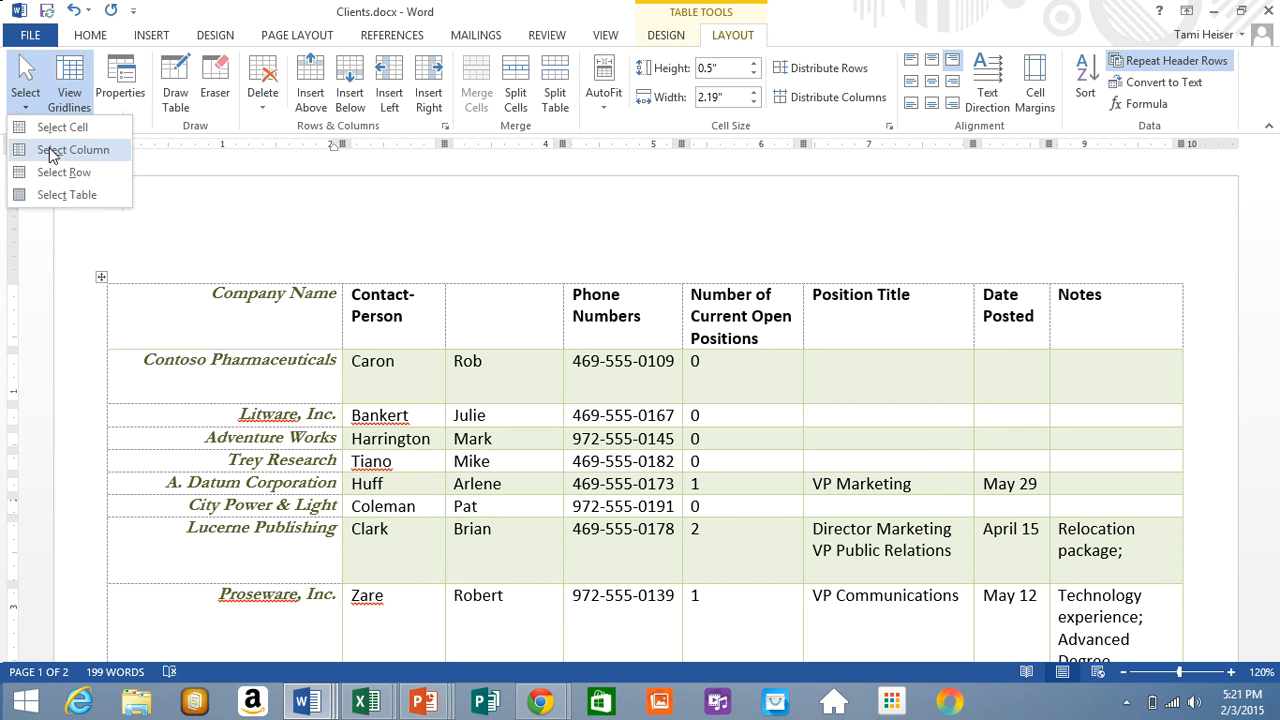
left_click(52, 152)
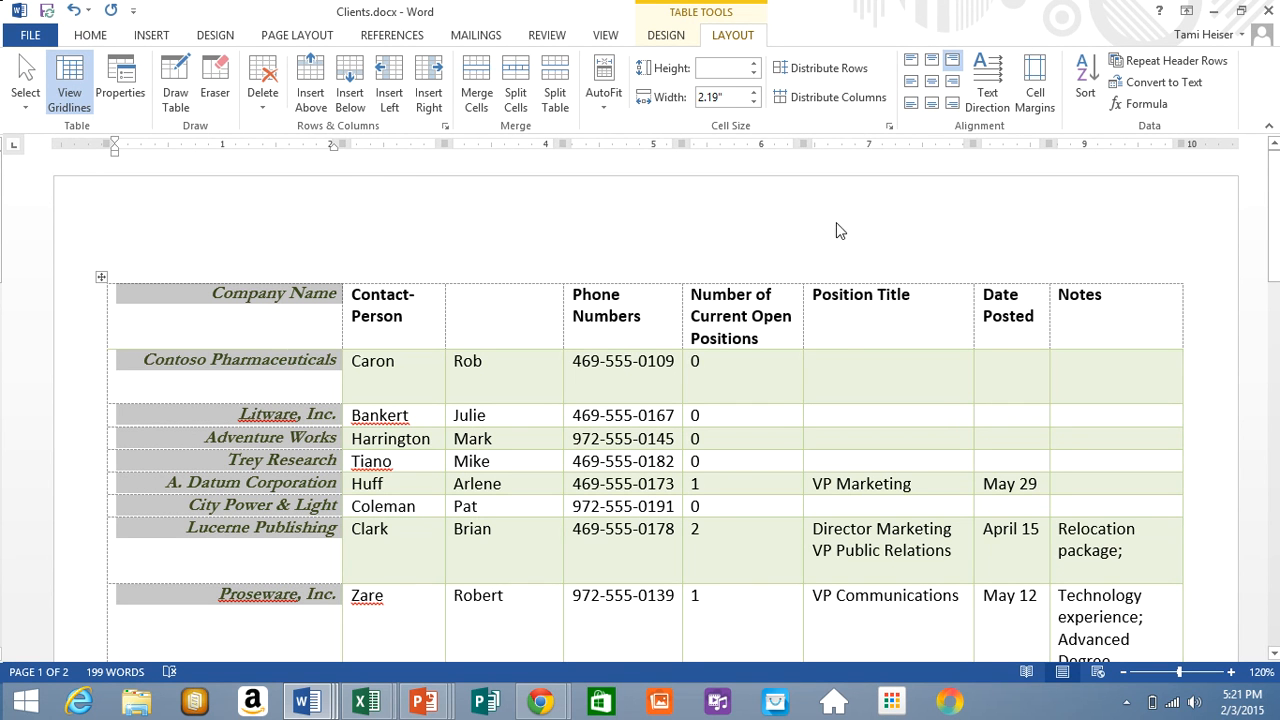
left_click(1083, 88)
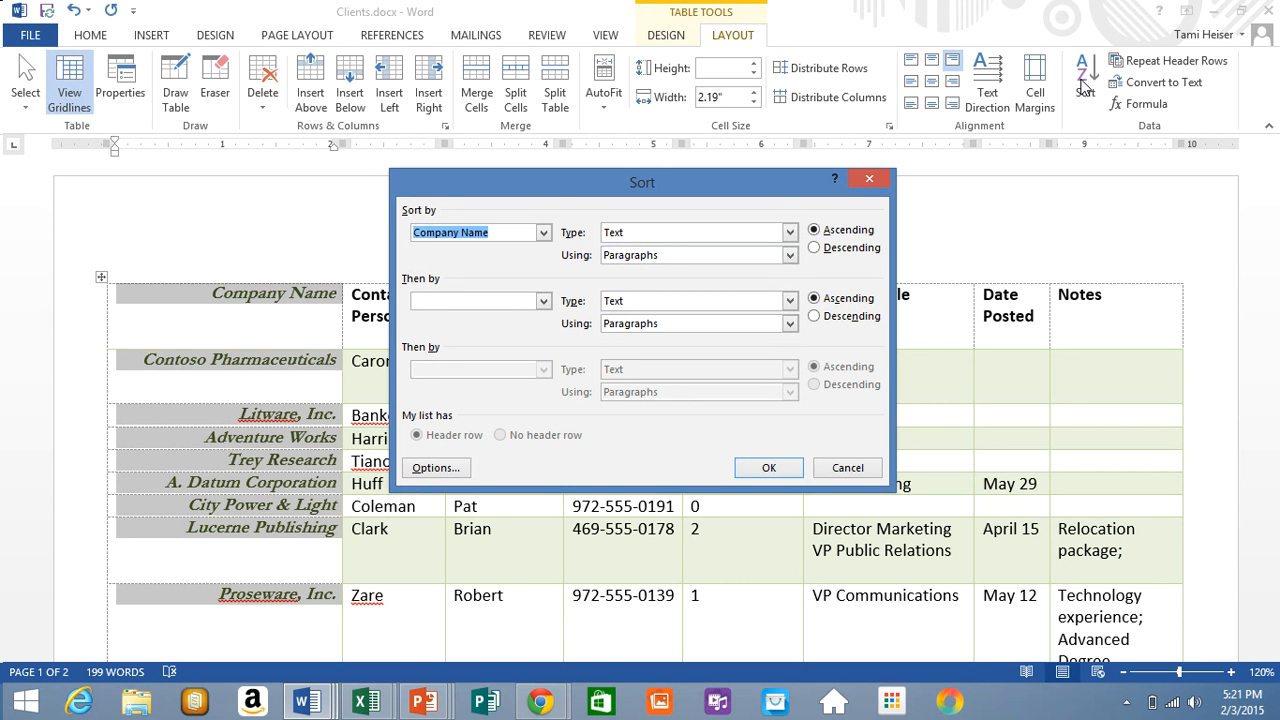
left_click(789, 233)
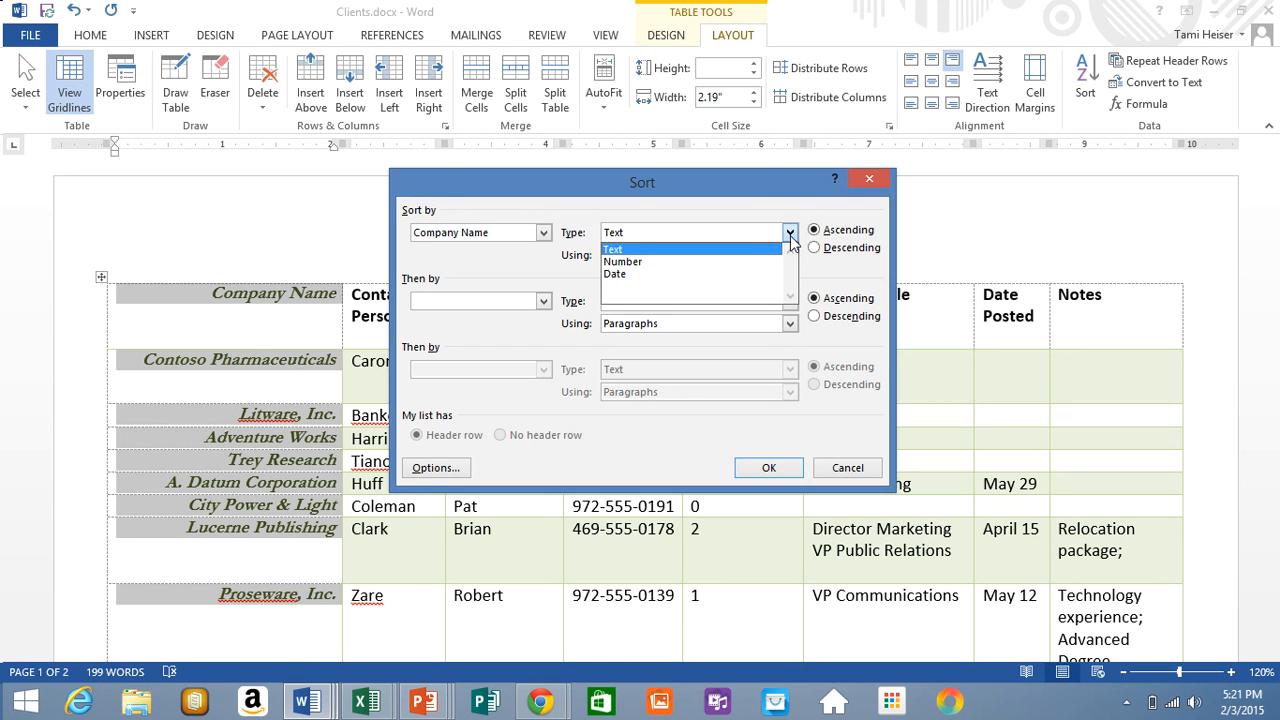
left_click(767, 240)
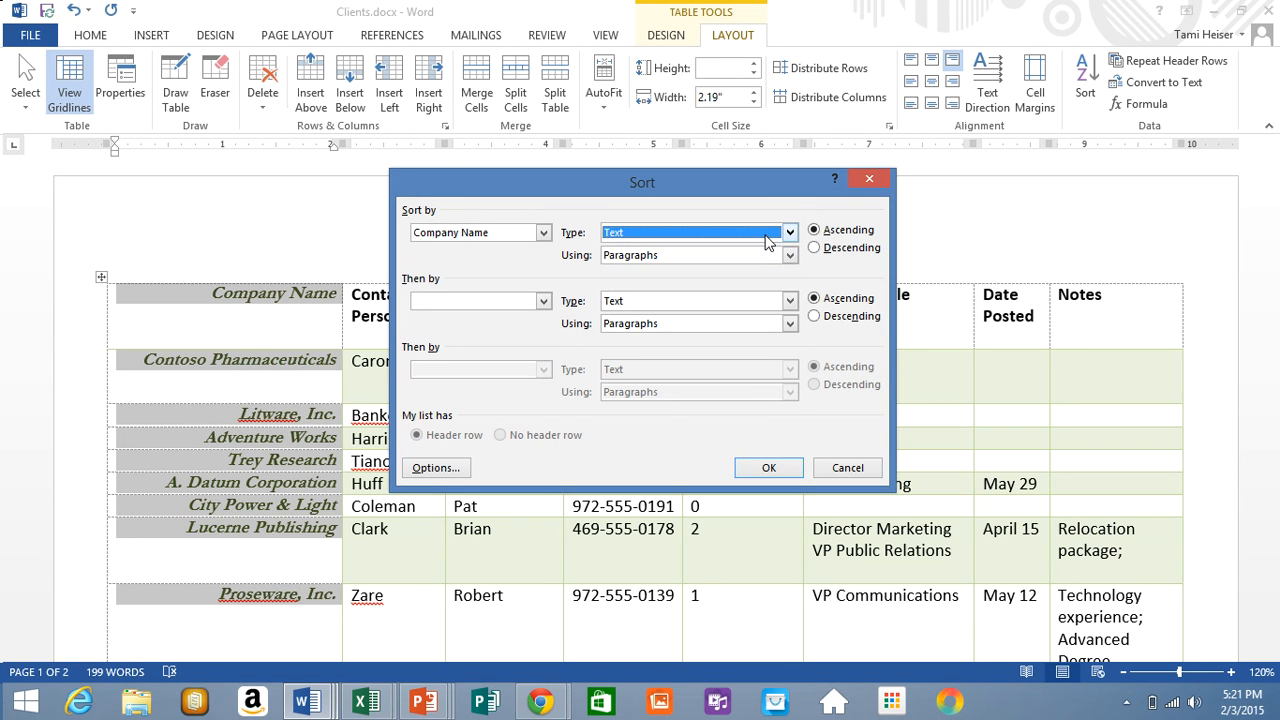
left_click(775, 467)
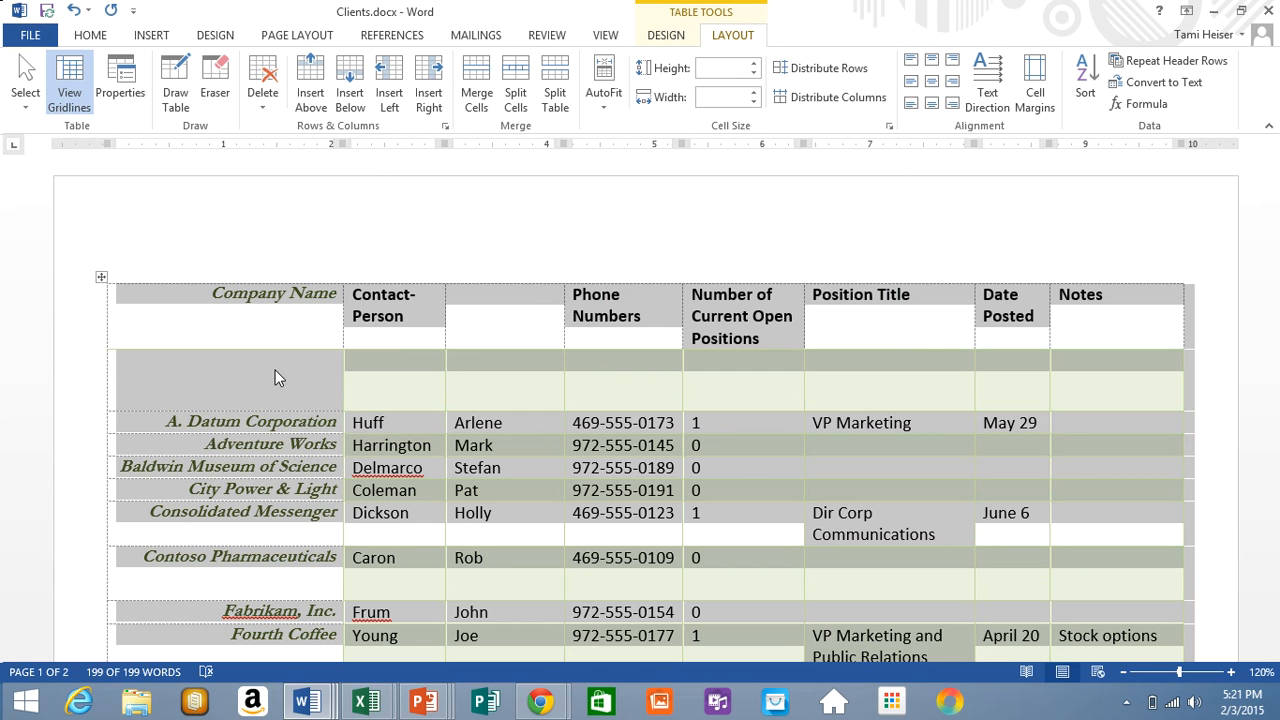
left_click(322, 262)
left_click(985, 365)
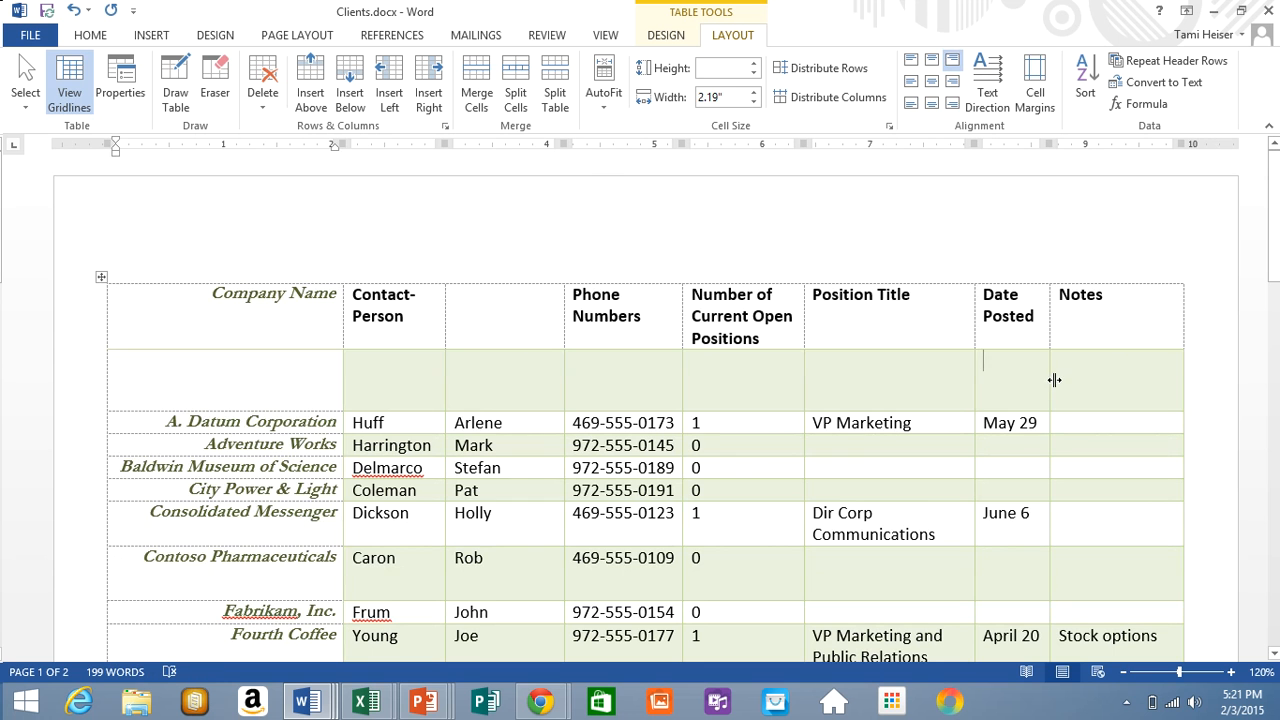
mouse_move(1268, 262)
left_mouse_down()
mouse_move(1277, 456)
mouse_move(1276, 246)
left_mouse_up()
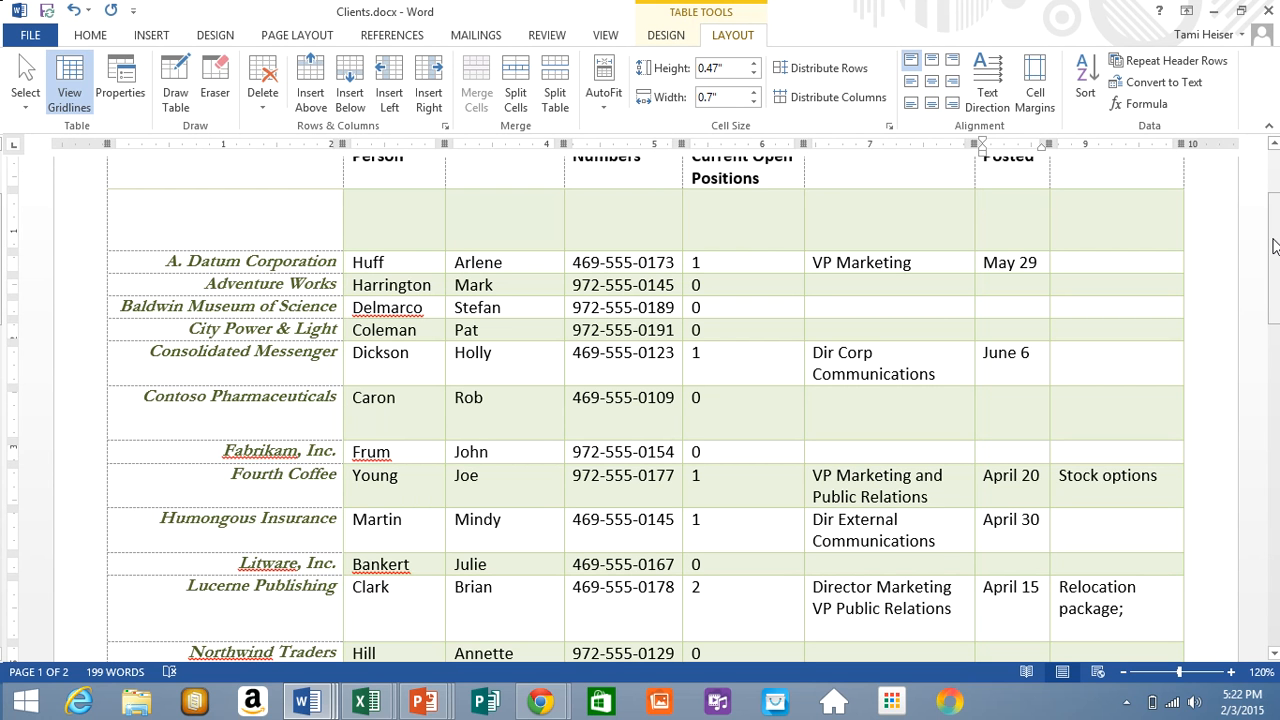
left_click_drag(1278, 265, 1277, 225)
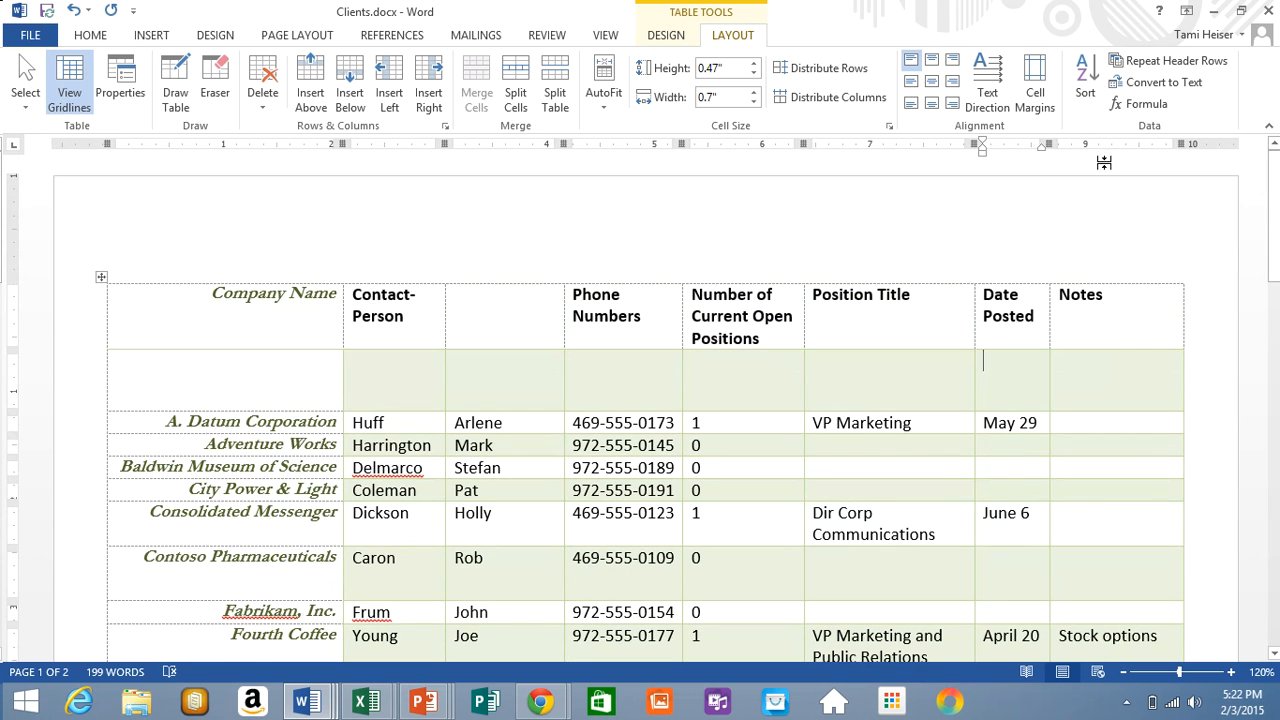
Merge the Contact-Person header cell with the empty header cell beside it.
double_click(156, 316)
left_click(156, 304)
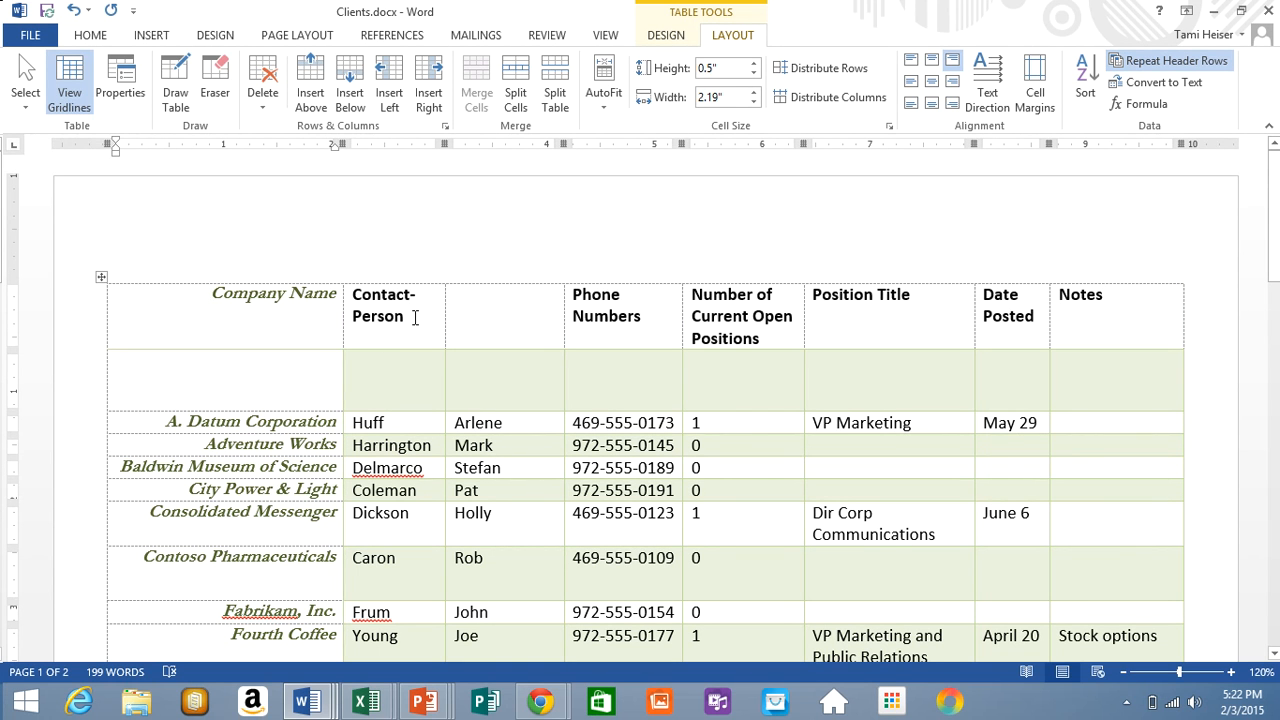
left_click_drag(415, 316, 468, 318)
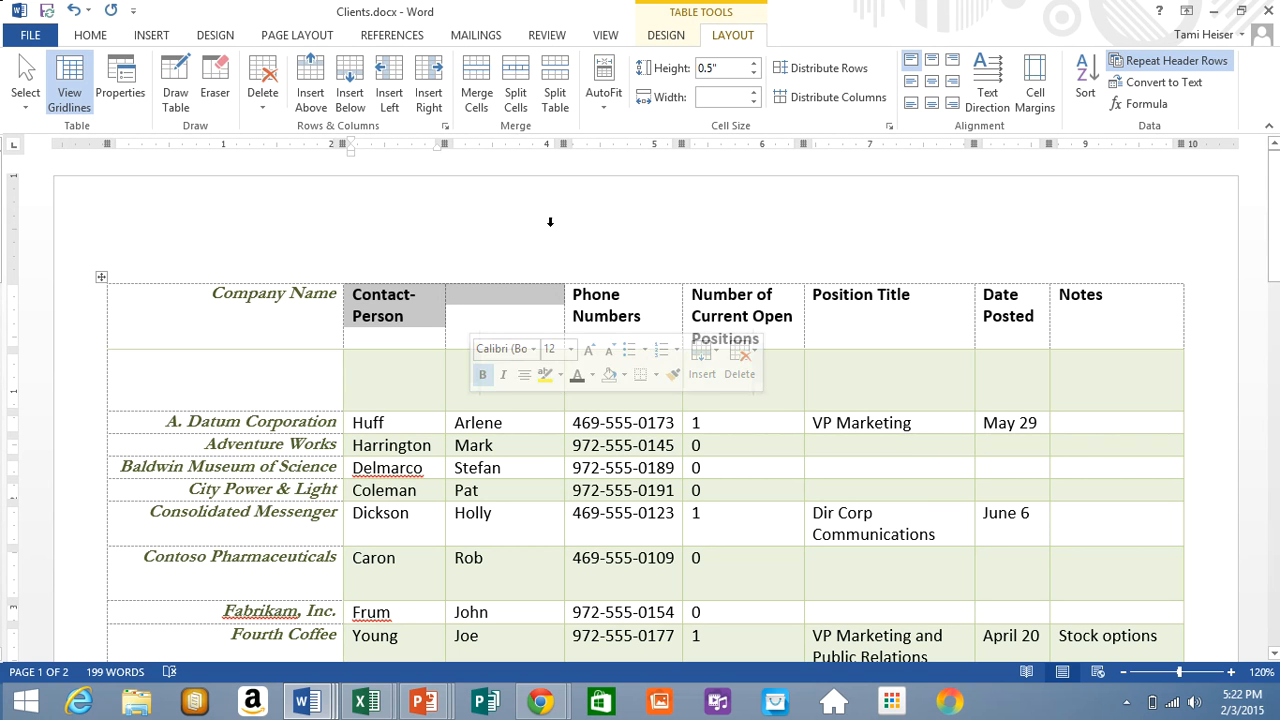
left_click(477, 70)
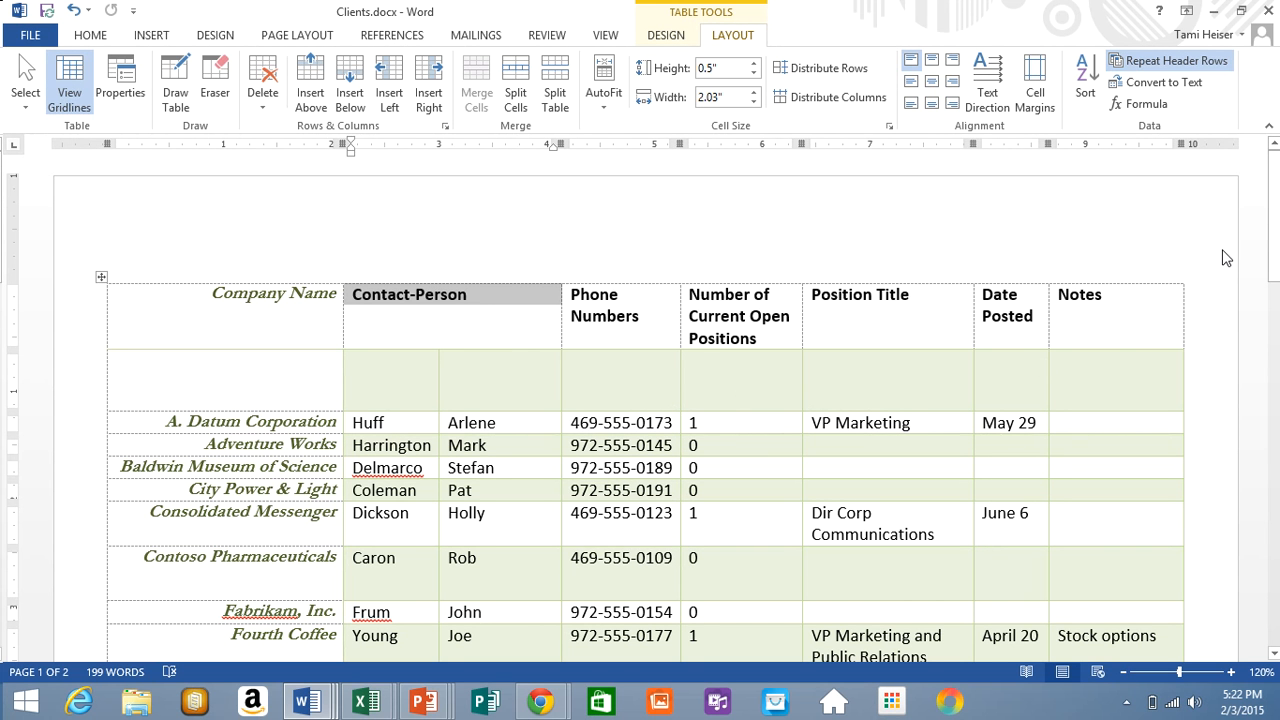
Split the Position Title cell in the Lucerne Publishing row into two columns and one row.
left_click_drag(1274, 234, 1274, 234)
left_click_drag(1276, 270, 1276, 302)
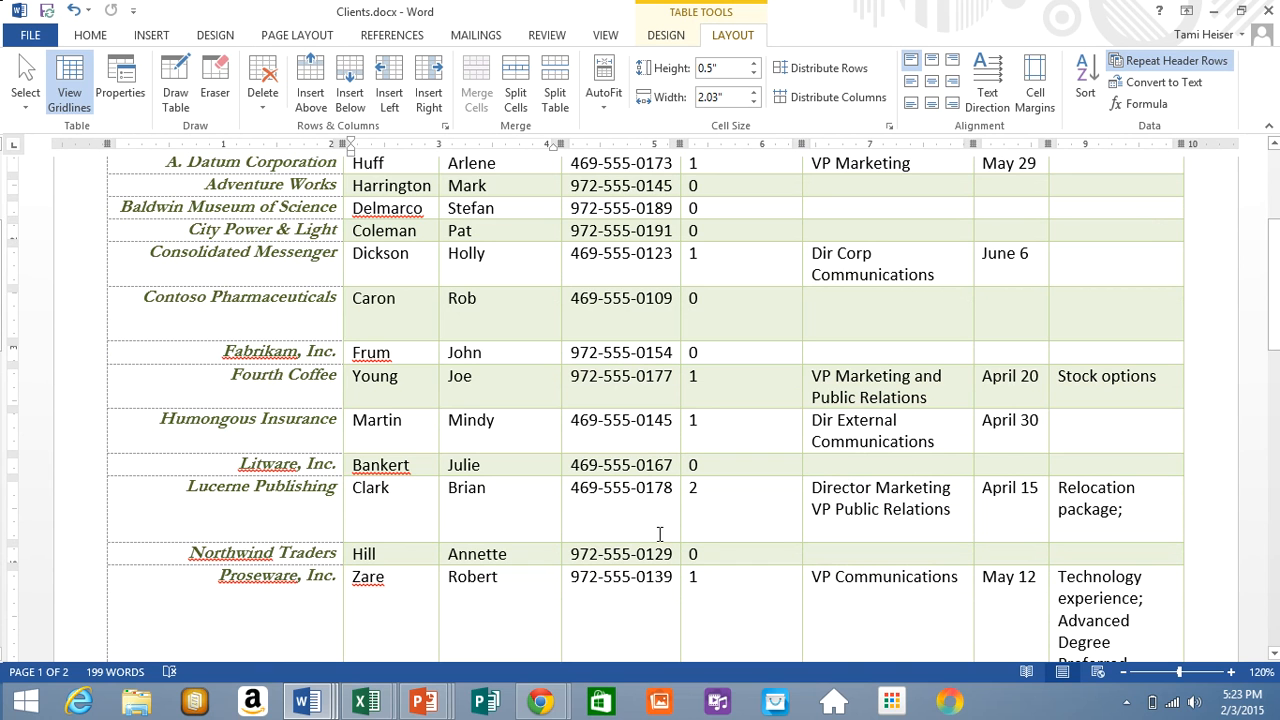
left_click(828, 512)
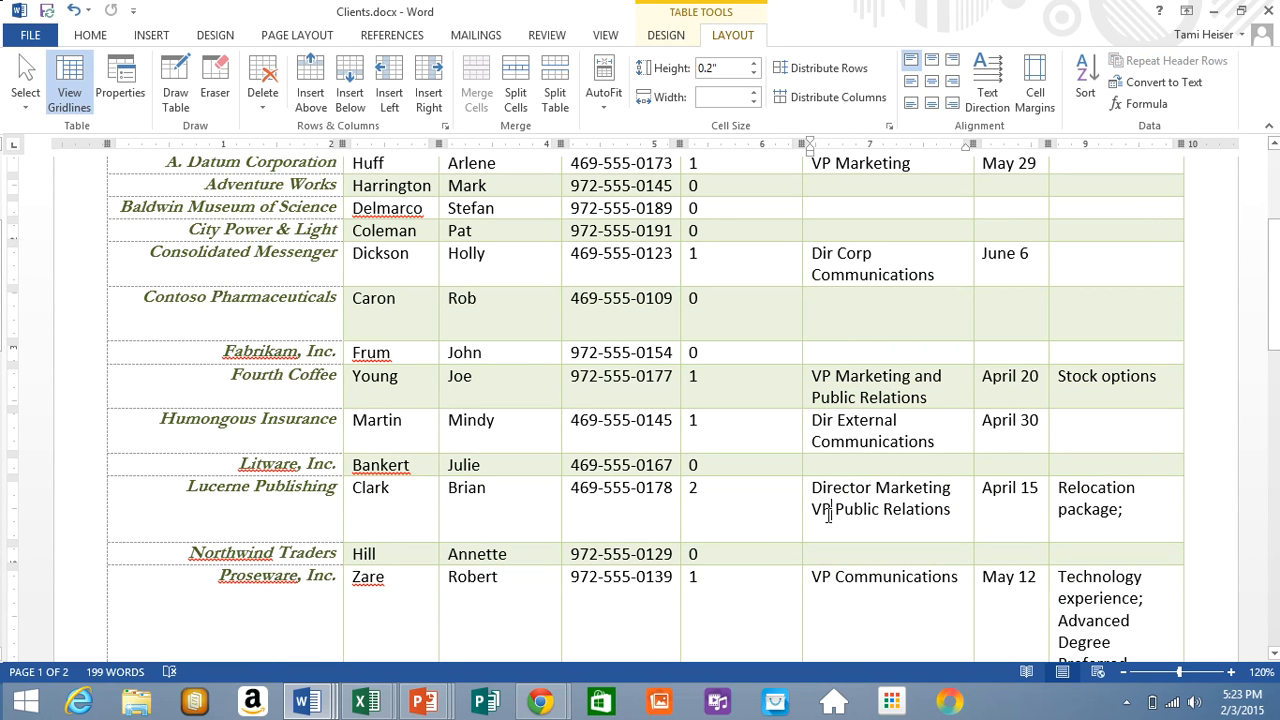
left_click(957, 514)
left_click(515, 80)
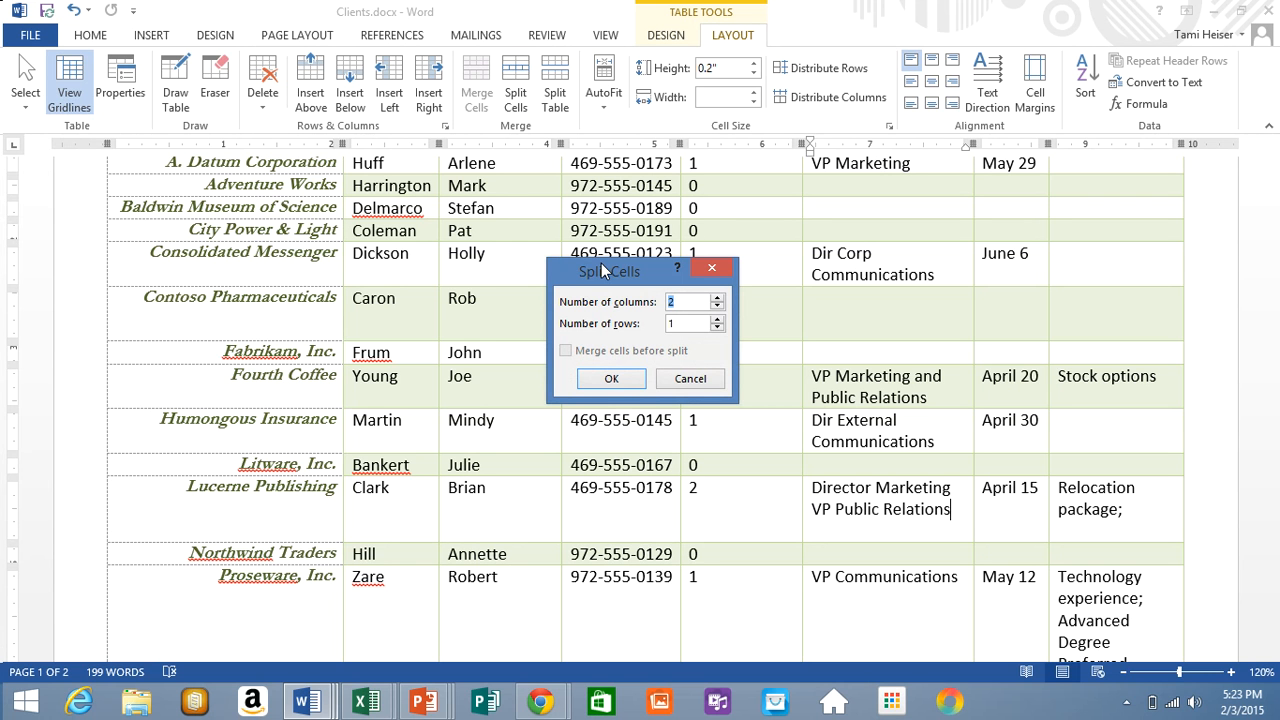
left_click(612, 378)
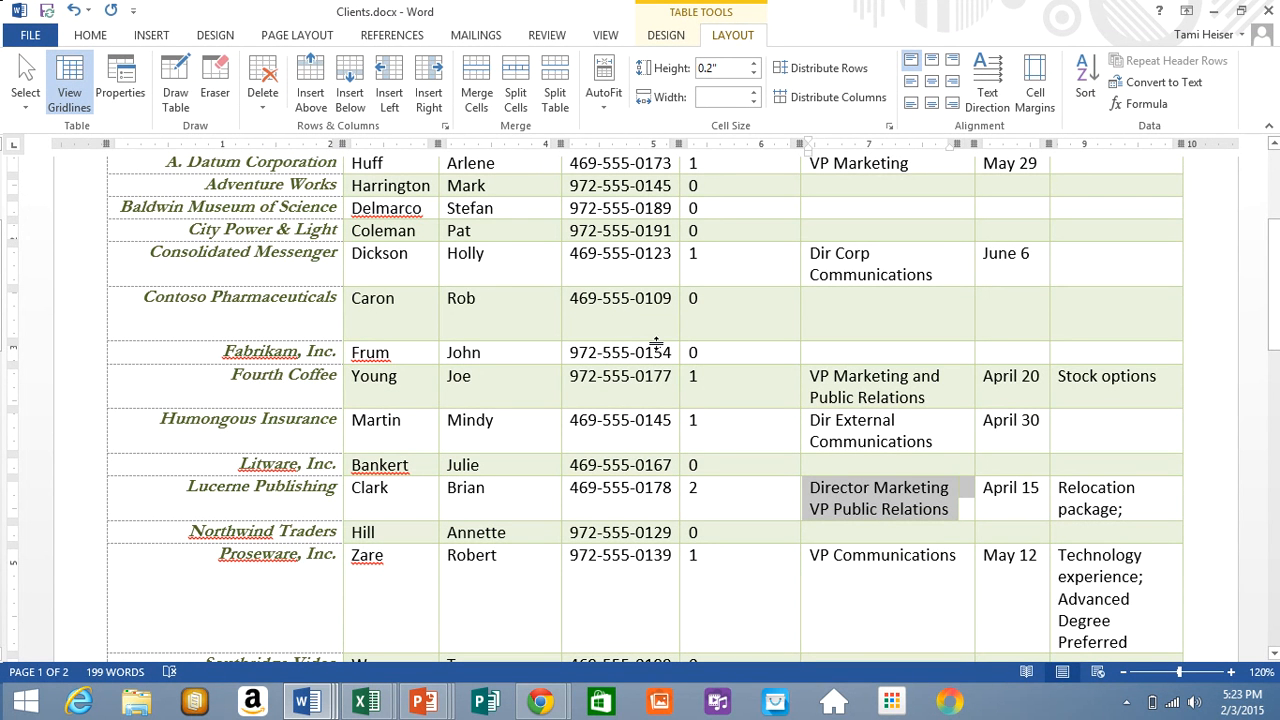
left_click(512, 70)
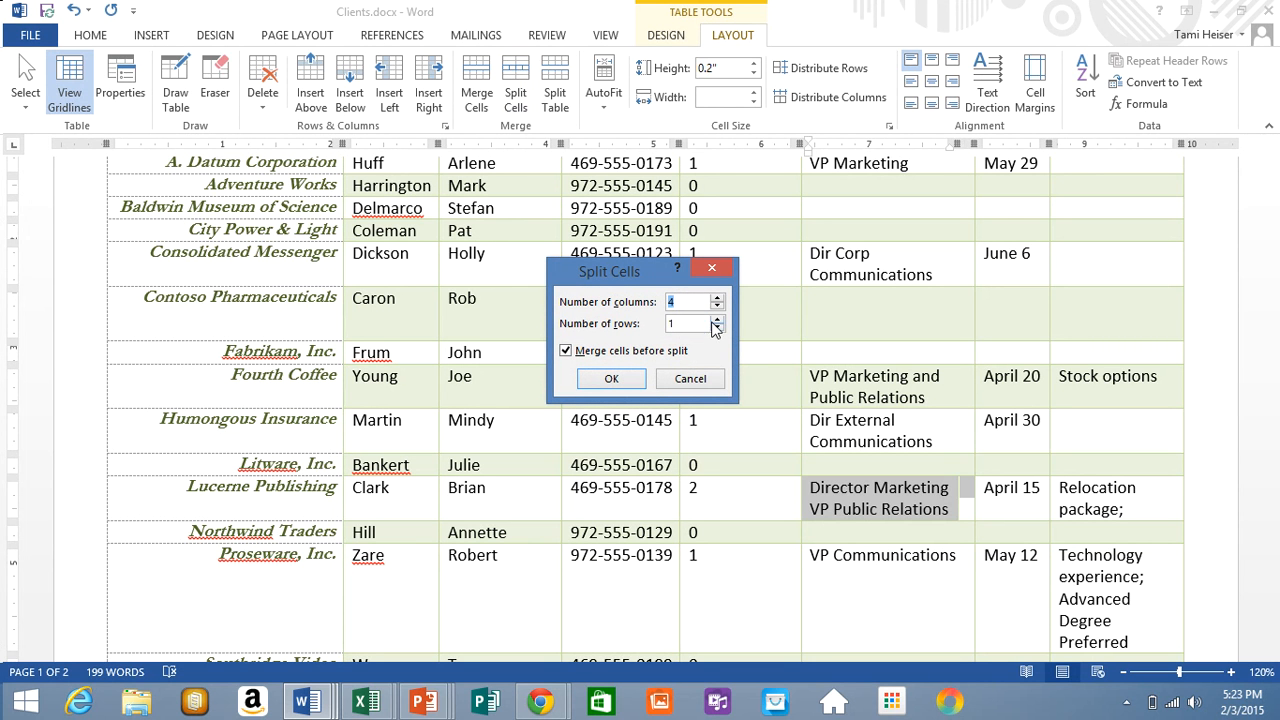
left_click(689, 377)
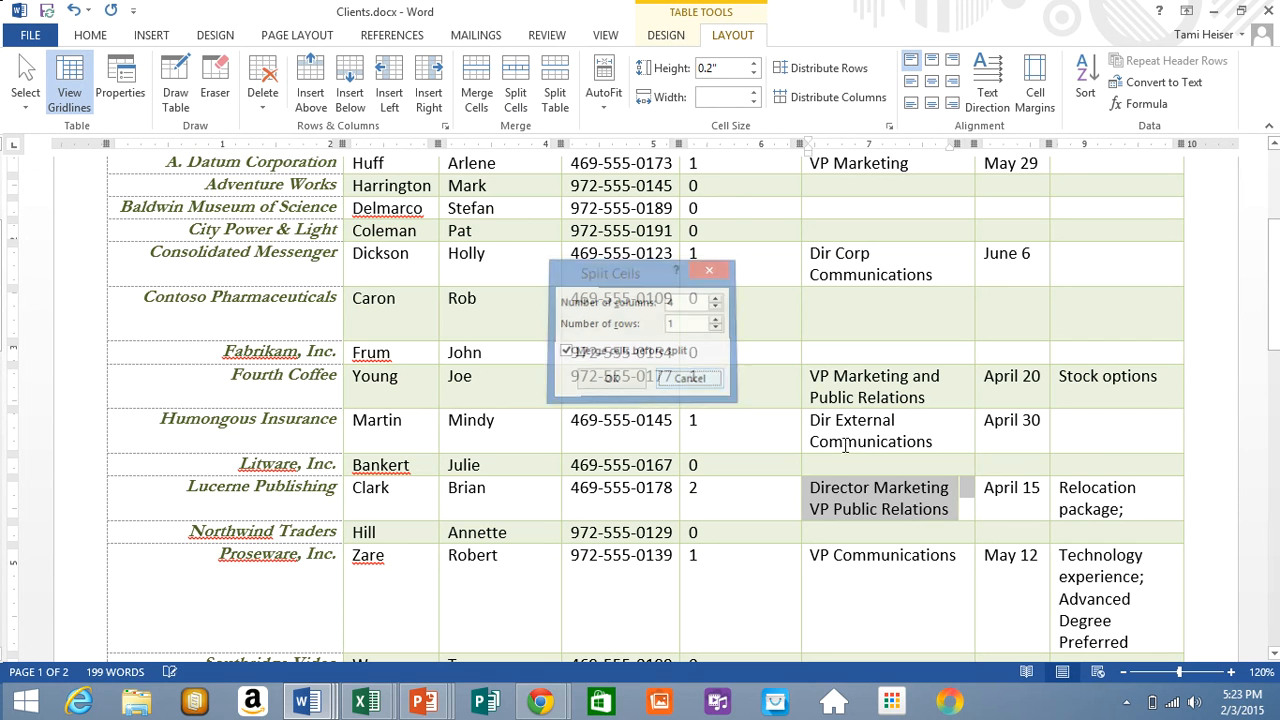
Move the text VP Public Relations into the new empty cell beside Director Marketing in the Lucerne Publishing row.
left_click(966, 496)
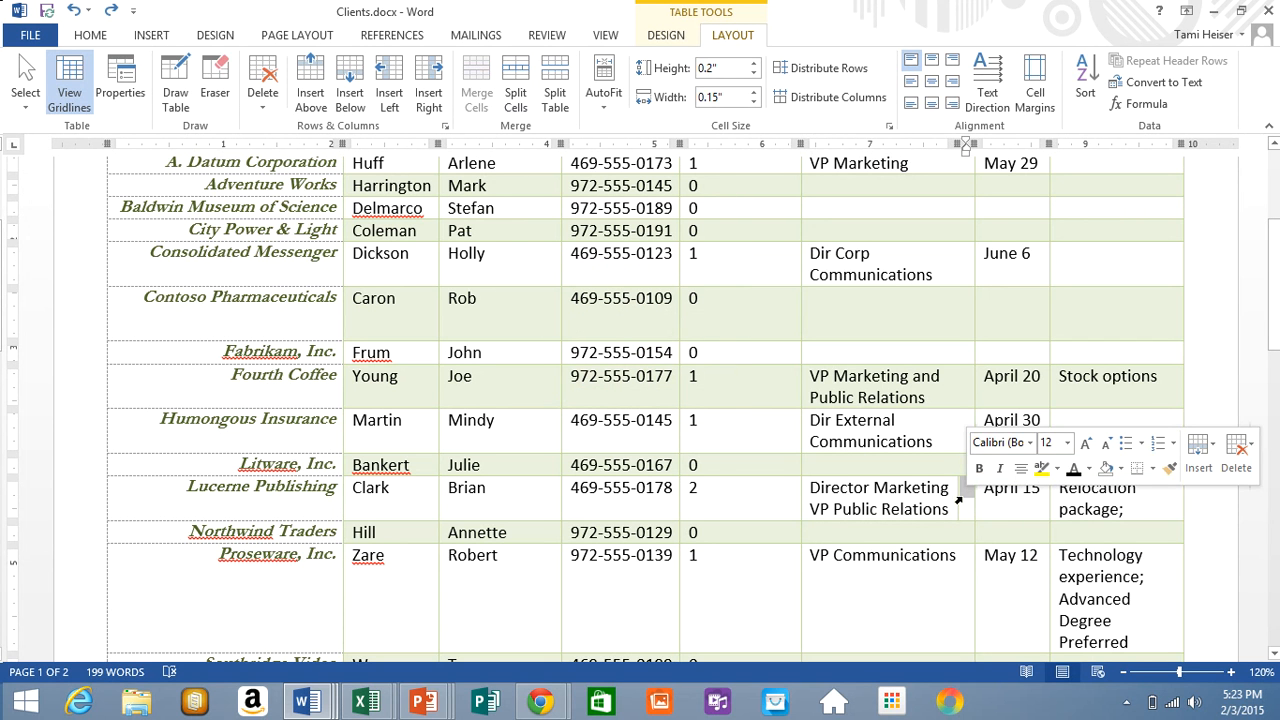
left_click(956, 502)
left_click(966, 495)
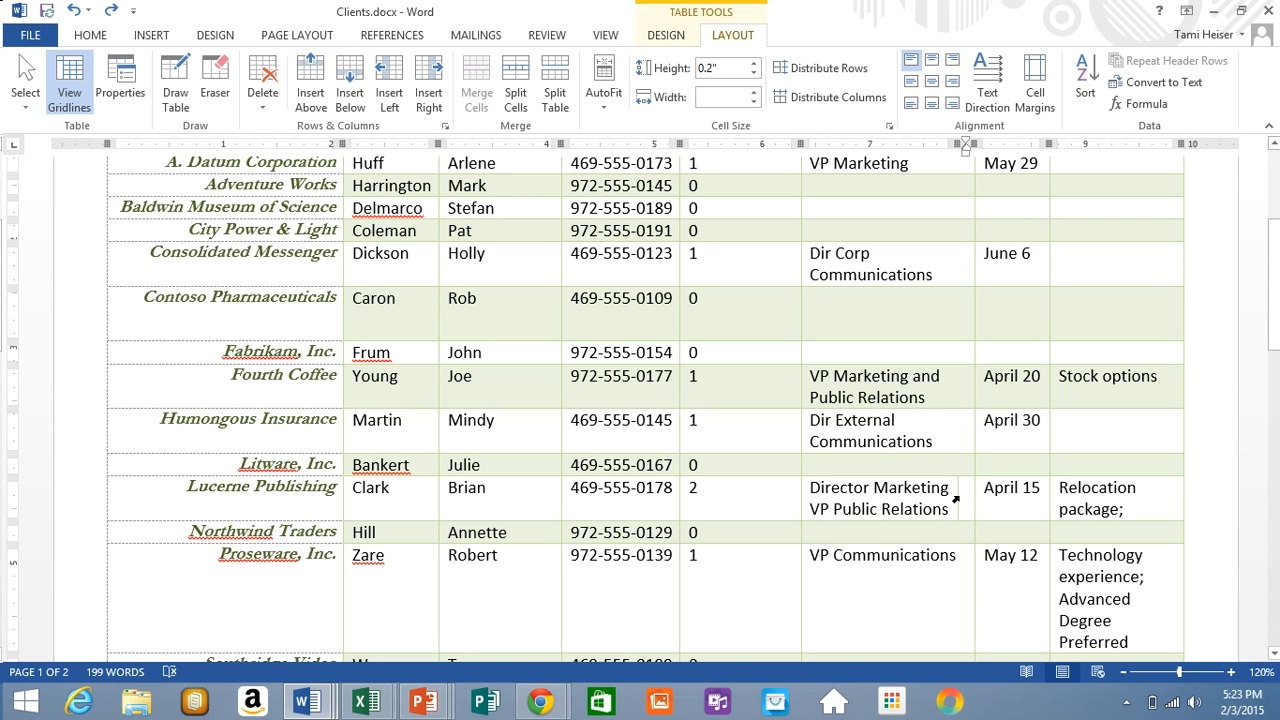
mouse_move(947, 510)
left_mouse_down()
mouse_move(812, 509)
mouse_move(964, 510)
left_mouse_up()
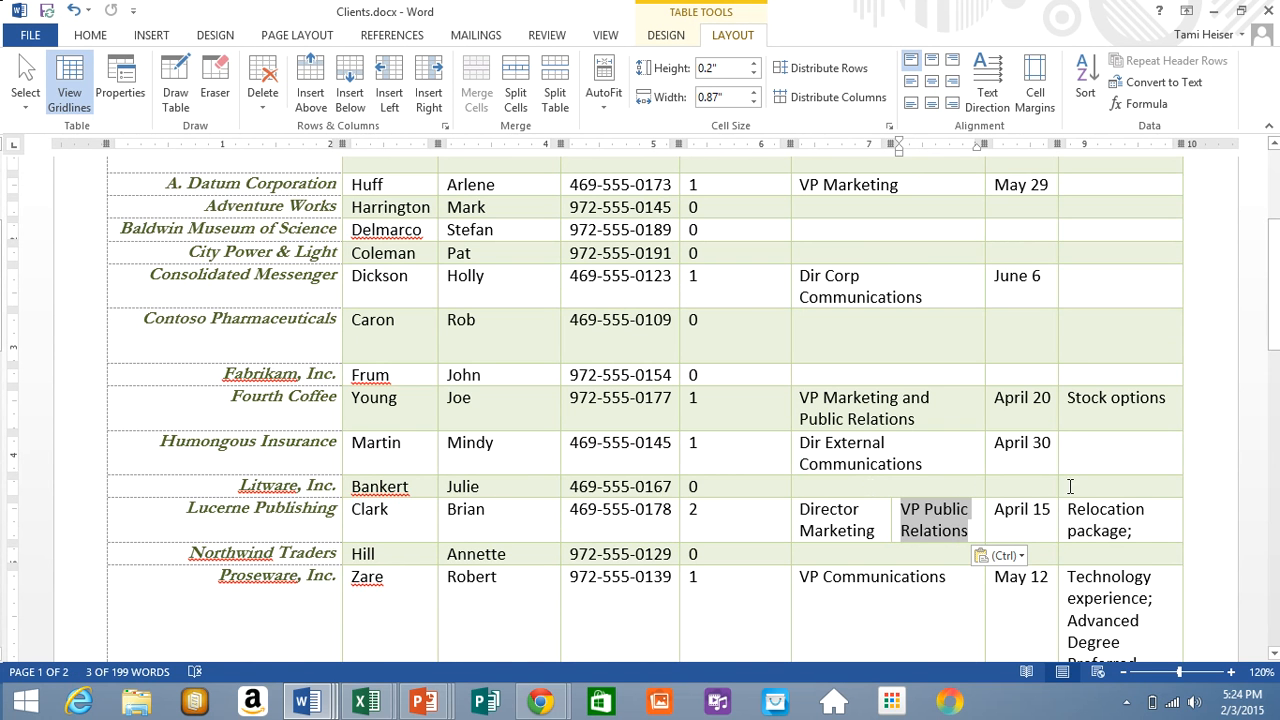
Split the Woodgrove Bank company name cell into two columns and one row, and undo the split.
left_click_drag(1275, 335, 1276, 485)
left_click(788, 506)
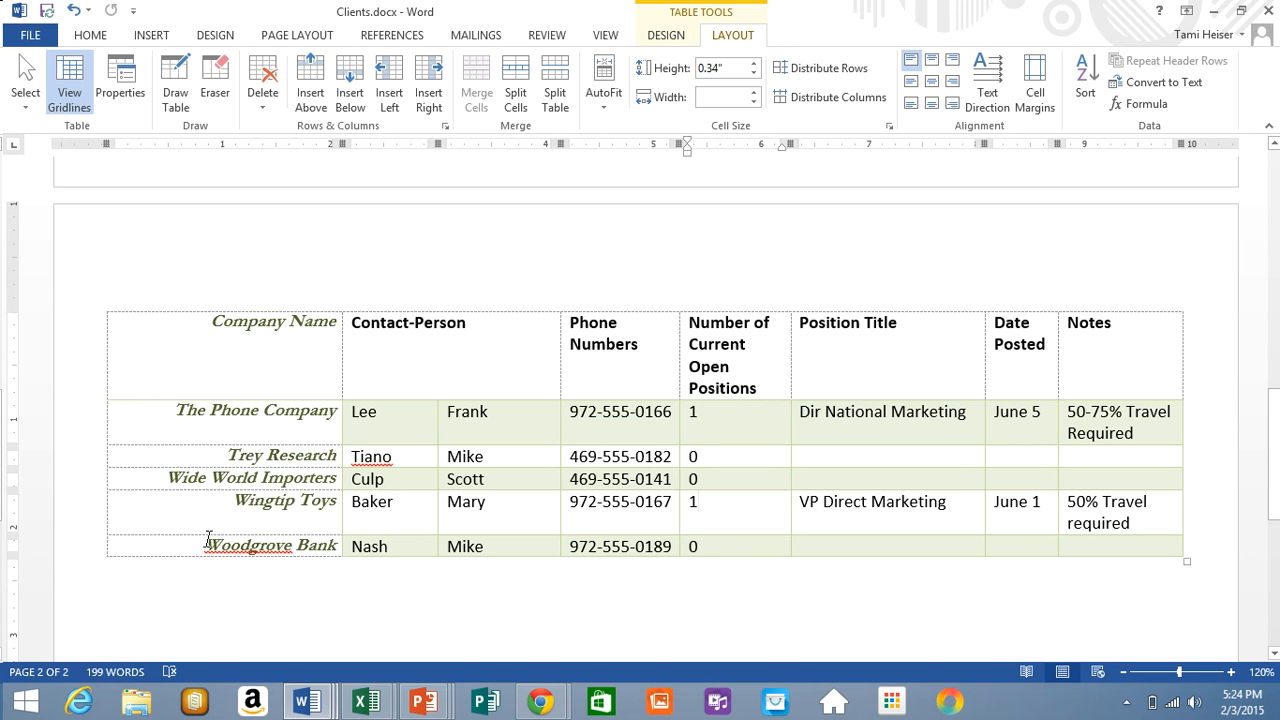
left_click_drag(207, 540, 332, 553)
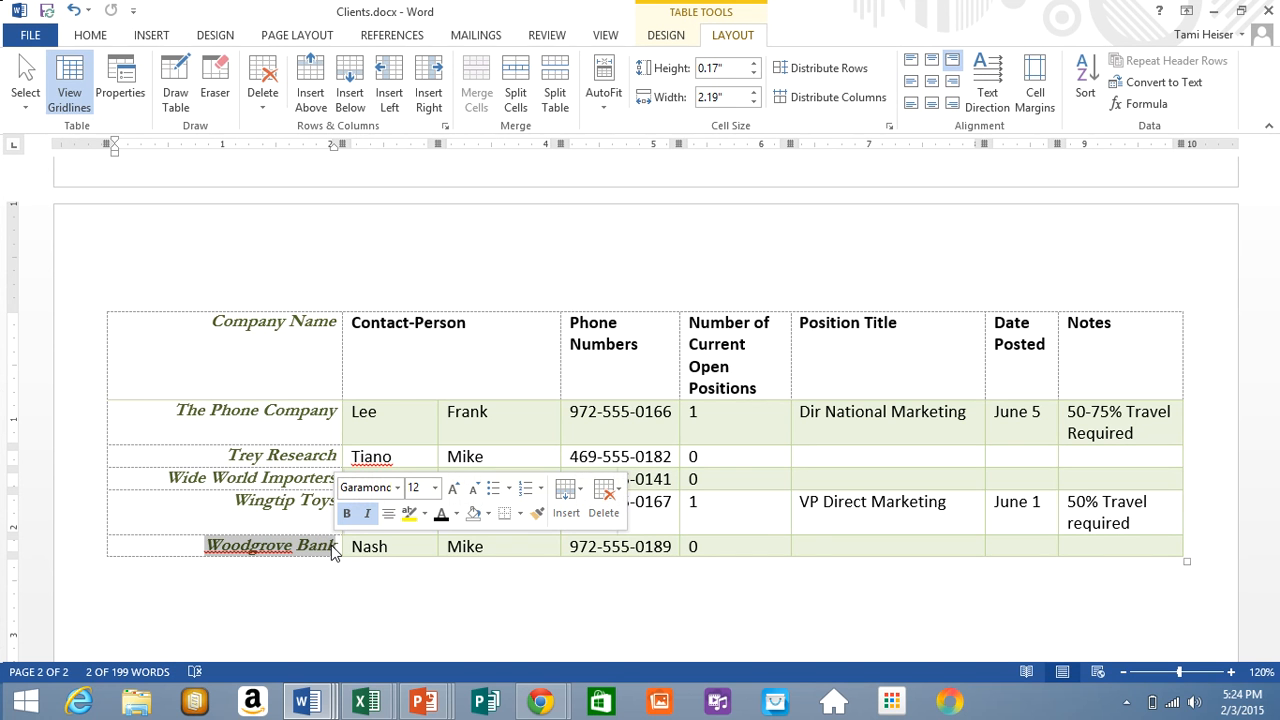
left_click(508, 67)
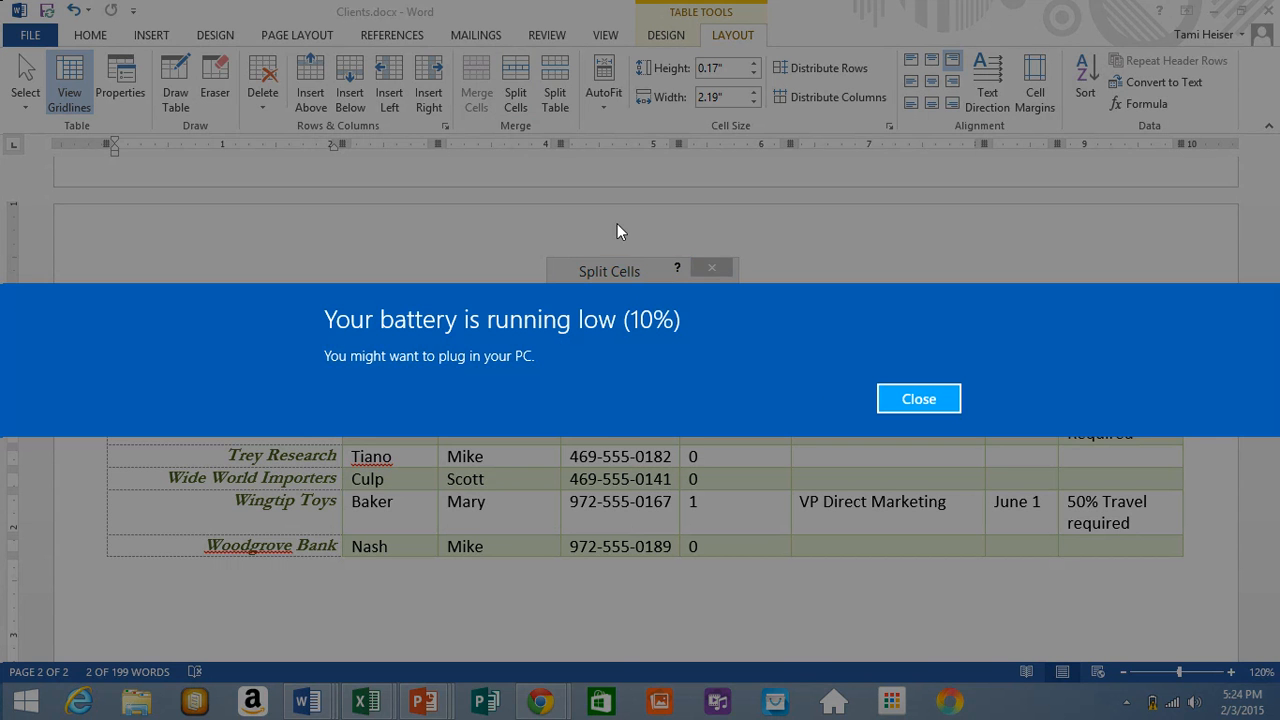
left_click(893, 399)
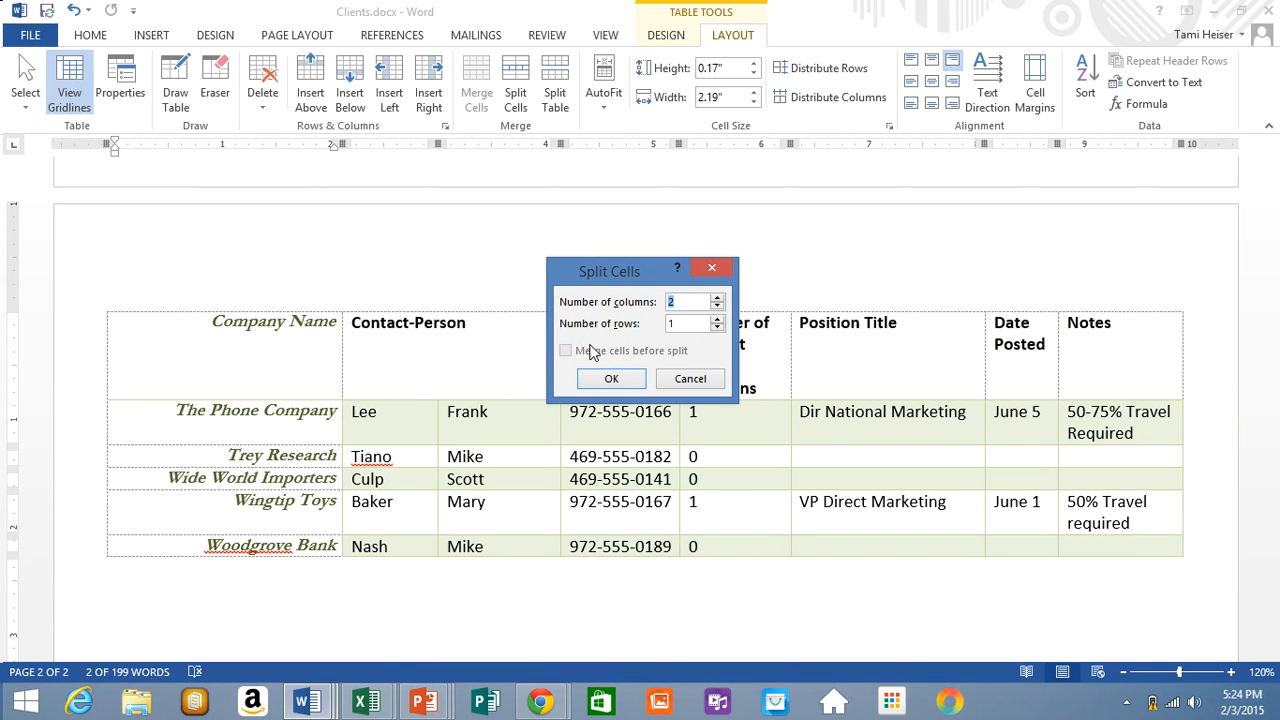
left_click(612, 380)
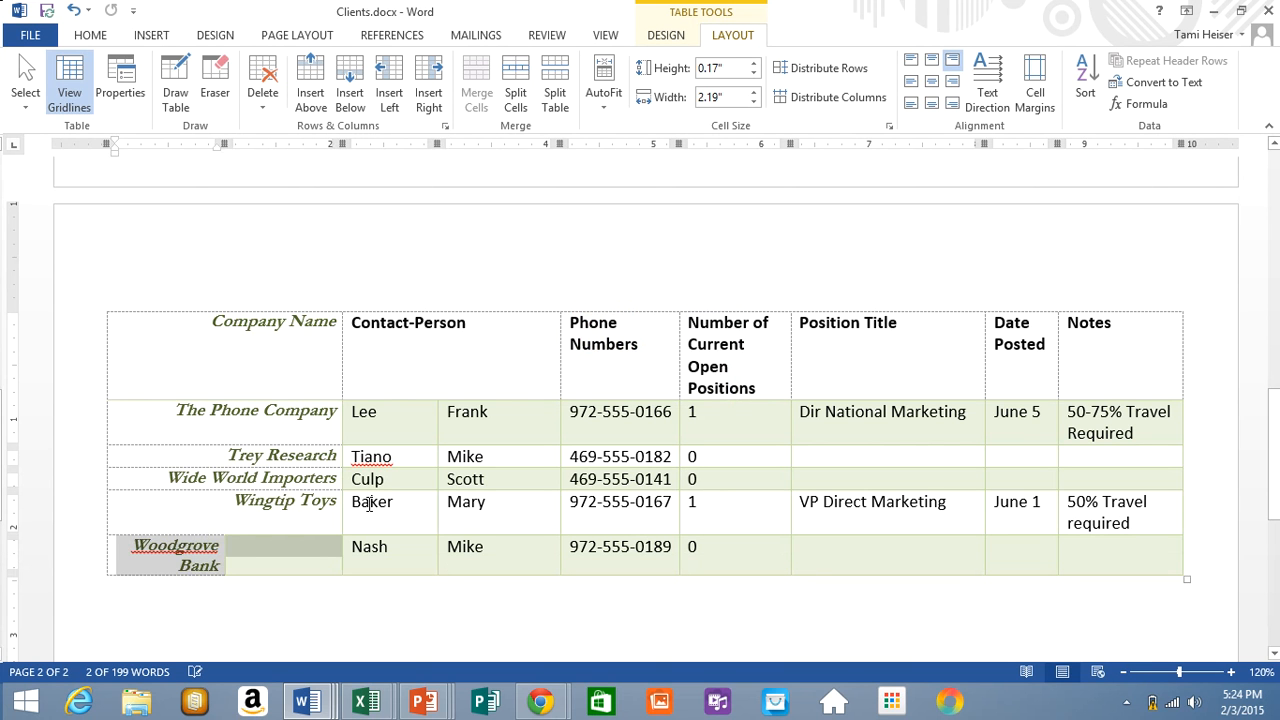
left_click(256, 550)
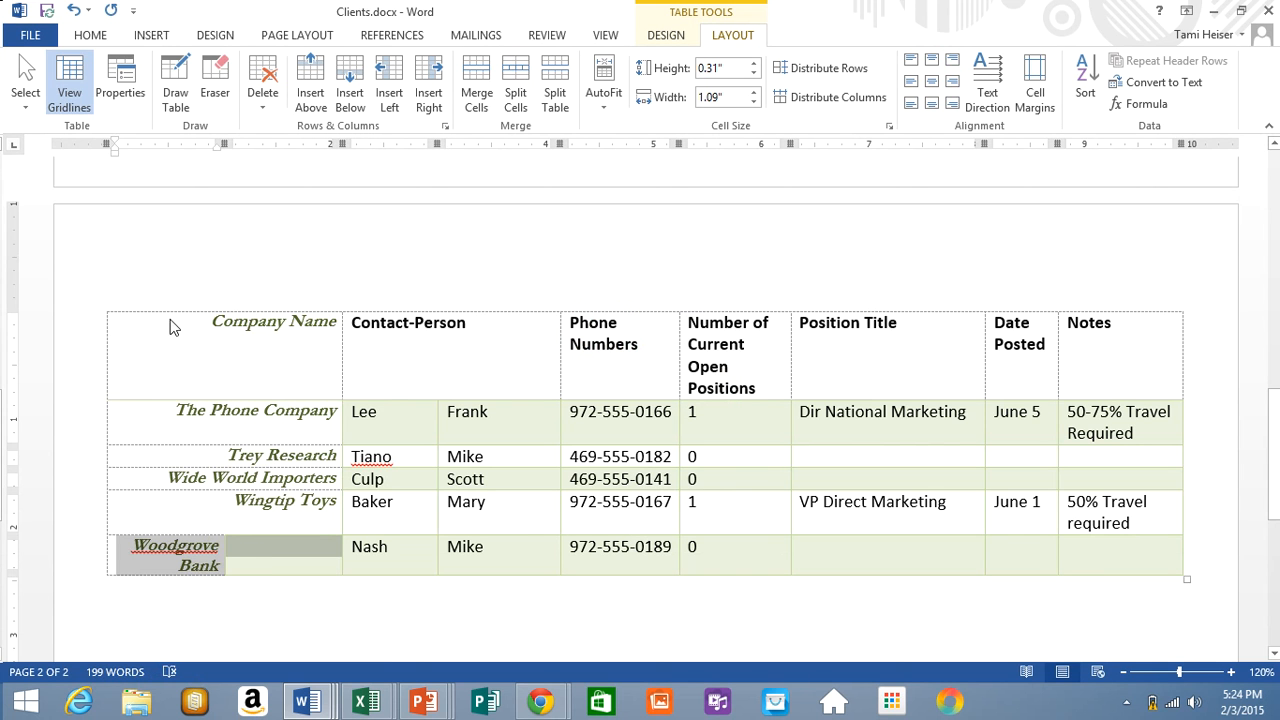
left_click(73, 11)
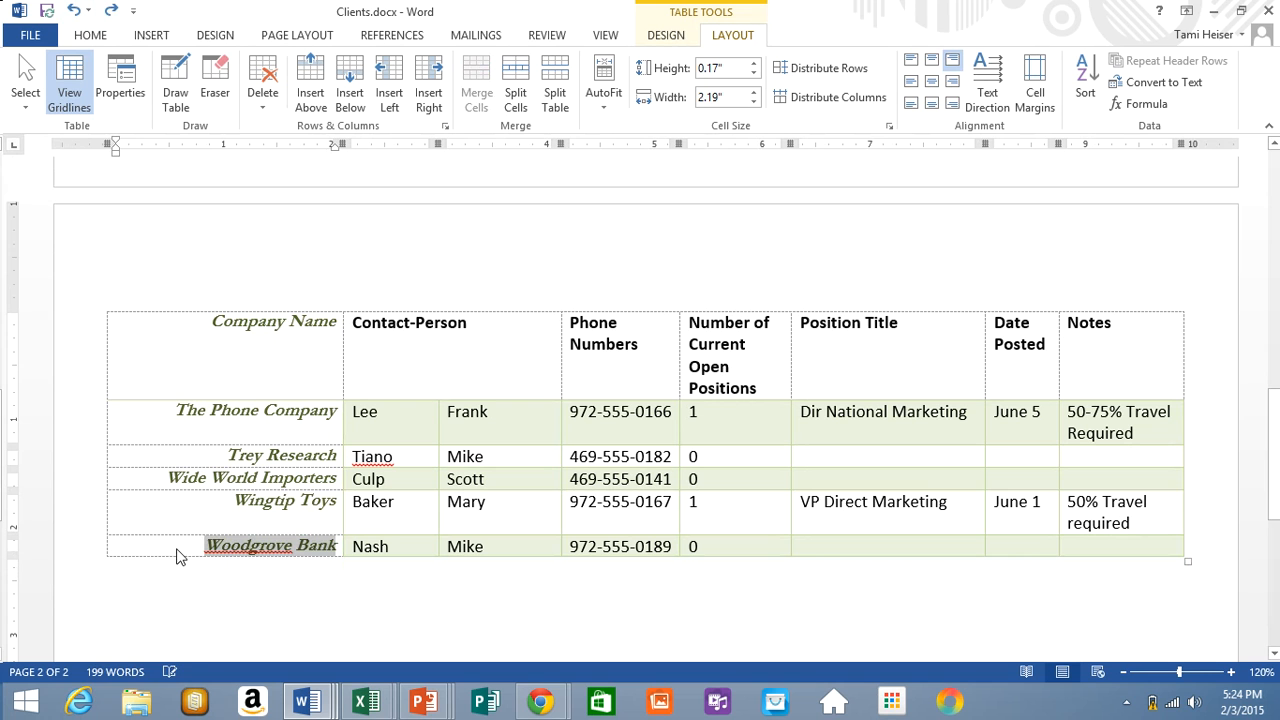
Split the Woodgrove Bank company name cell into one column and two rows.
left_click(515, 92)
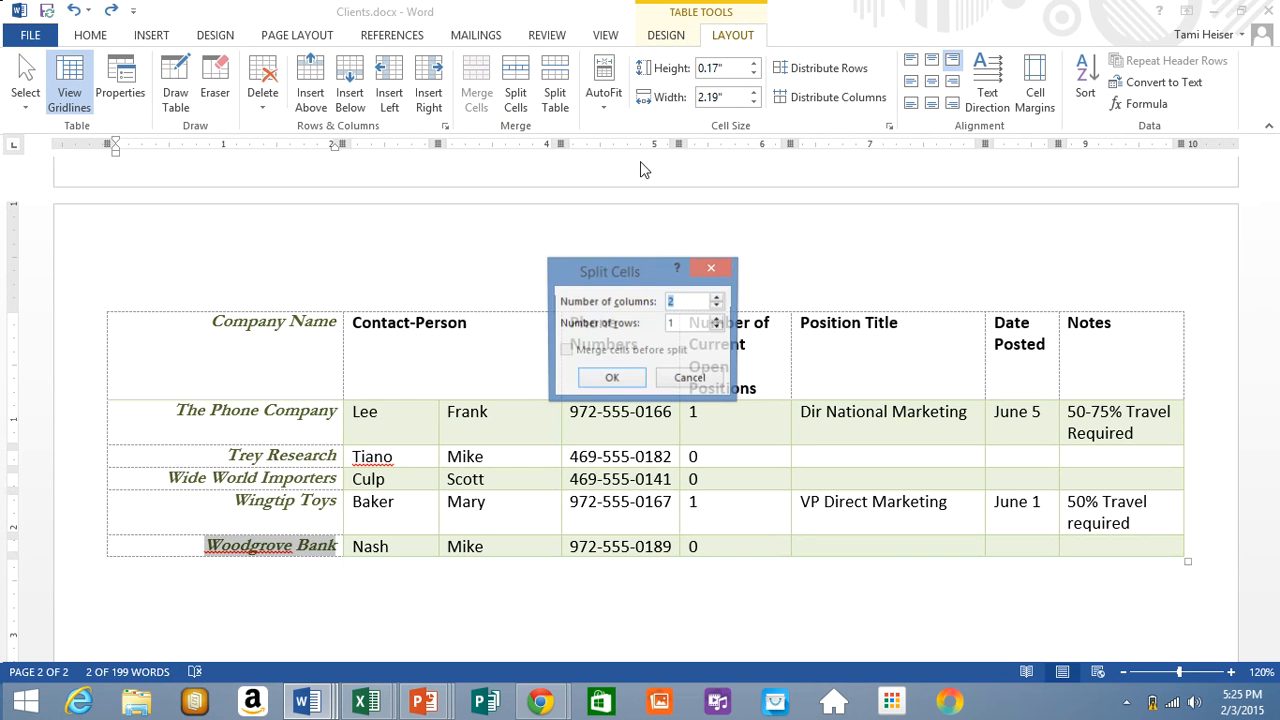
left_click(717, 306)
left_click(718, 326)
left_click(717, 320)
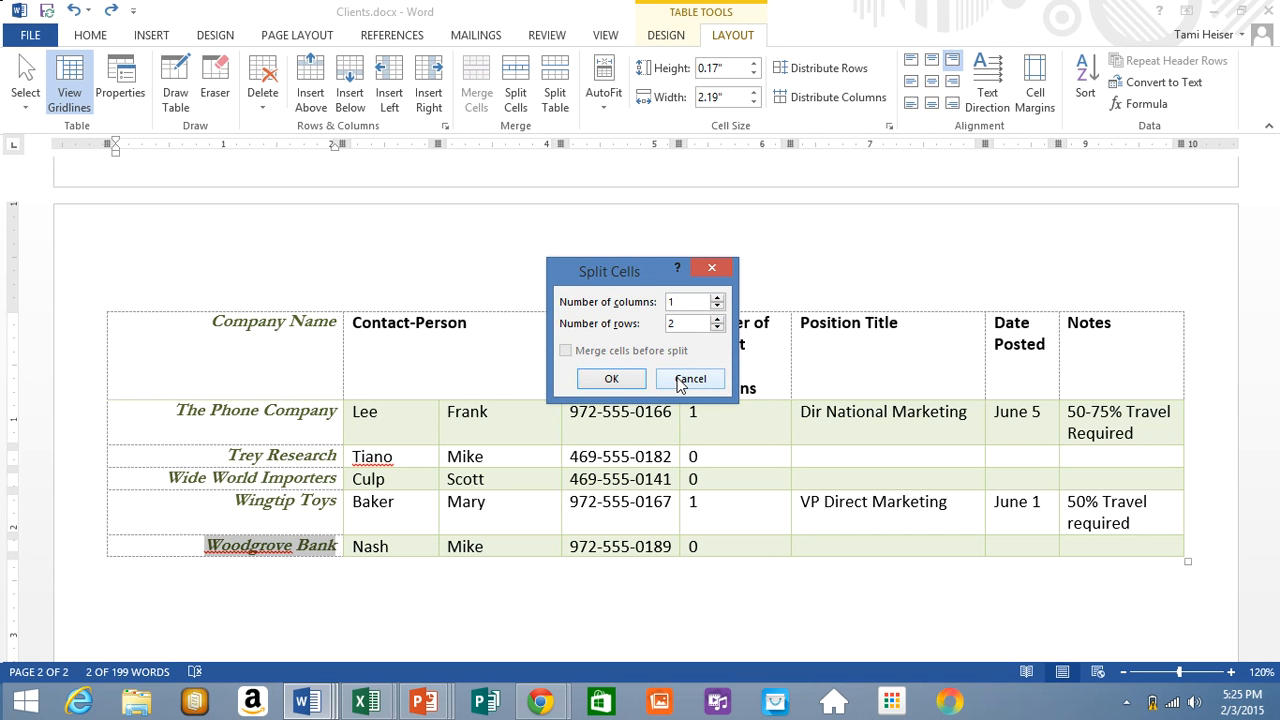
left_click(612, 379)
left_click(187, 551)
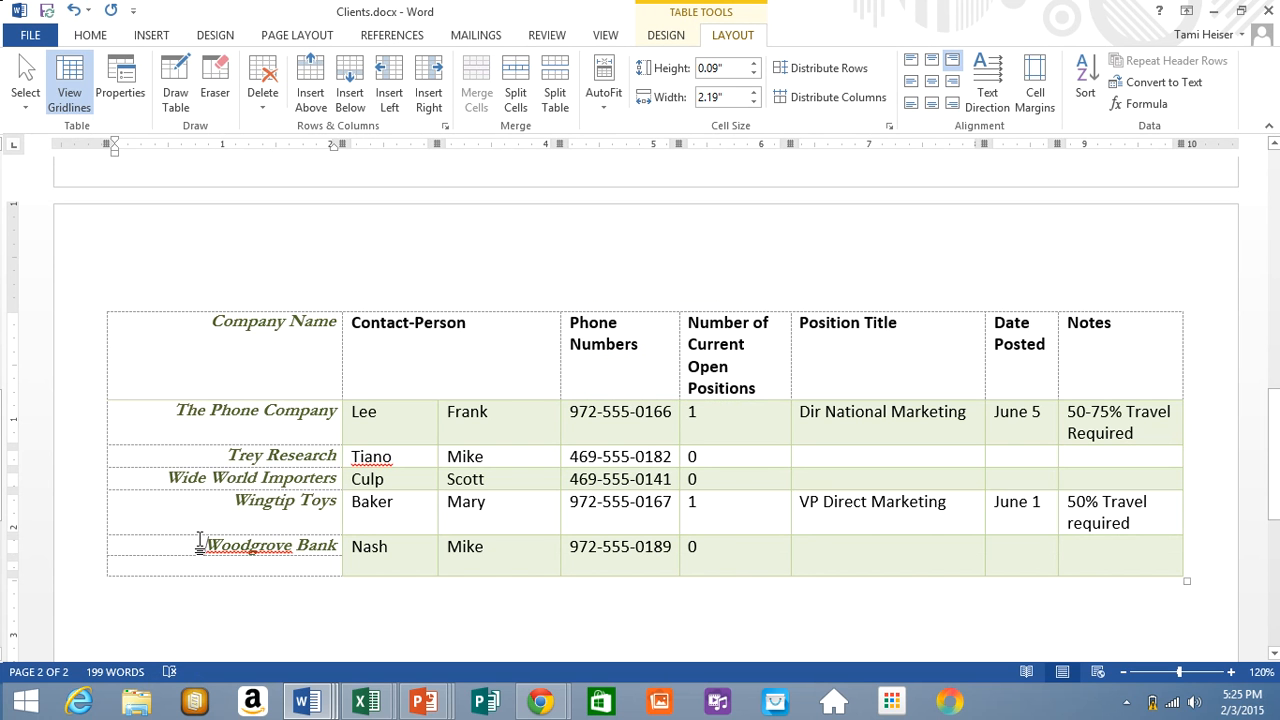
Merge the Woodgrove Bank name cell with the empty cell below it, and undo the merge.
left_click_drag(200, 548, 244, 566)
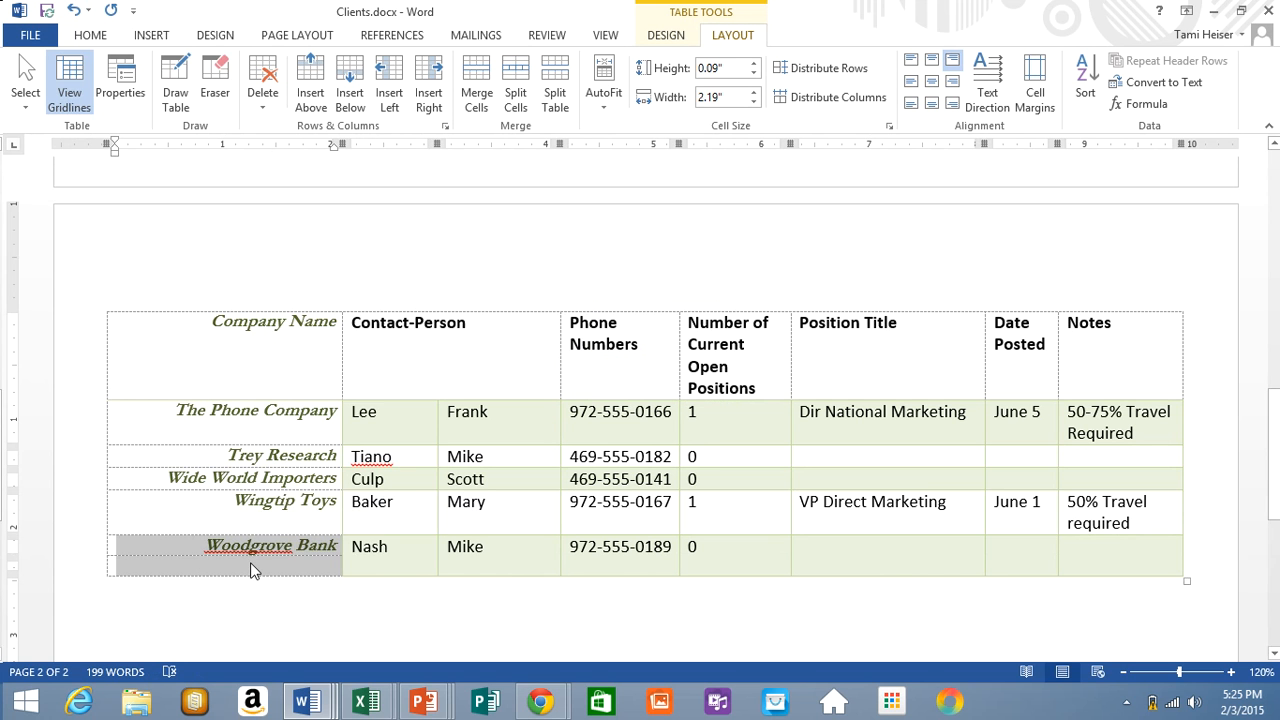
right_click(251, 566)
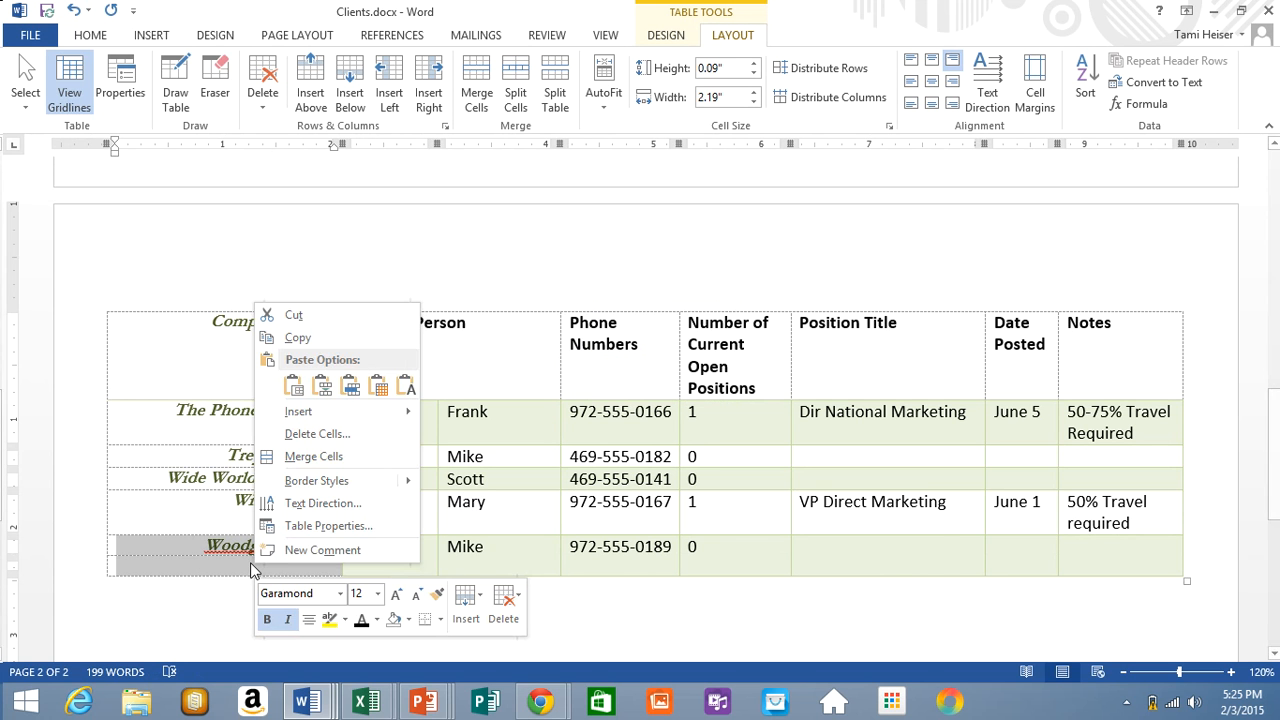
left_click(307, 458)
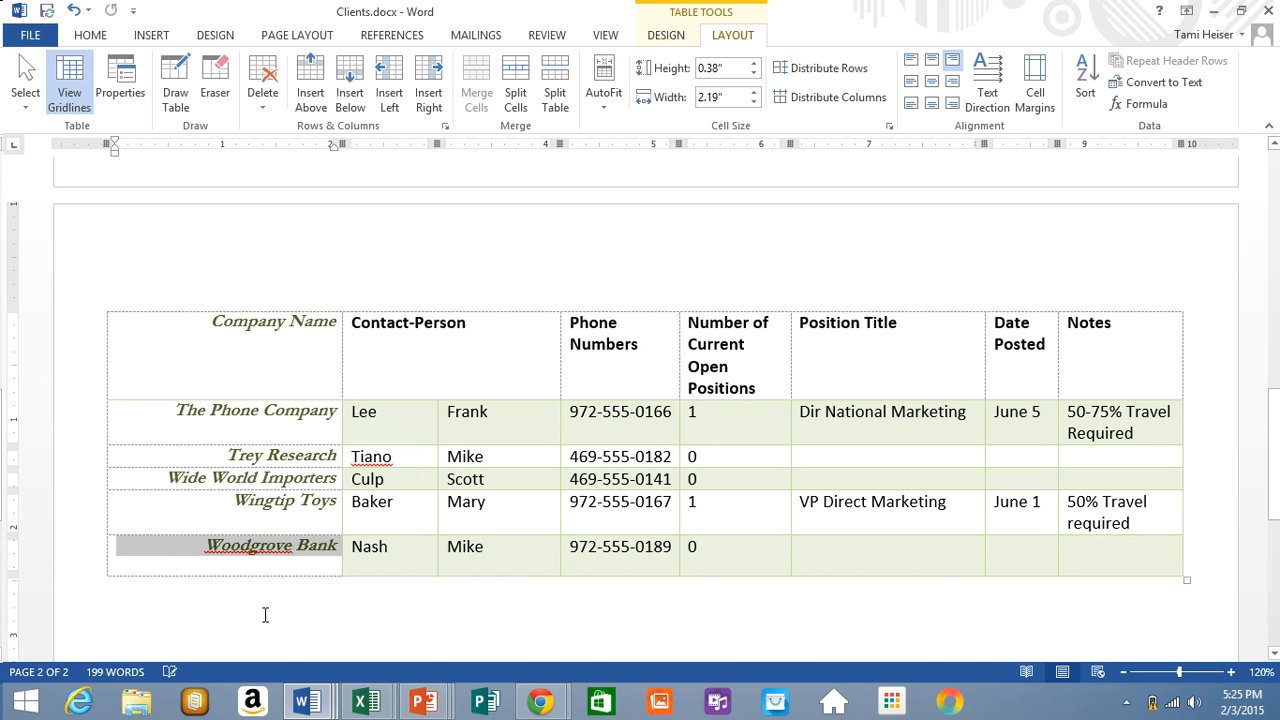
left_click(224, 586)
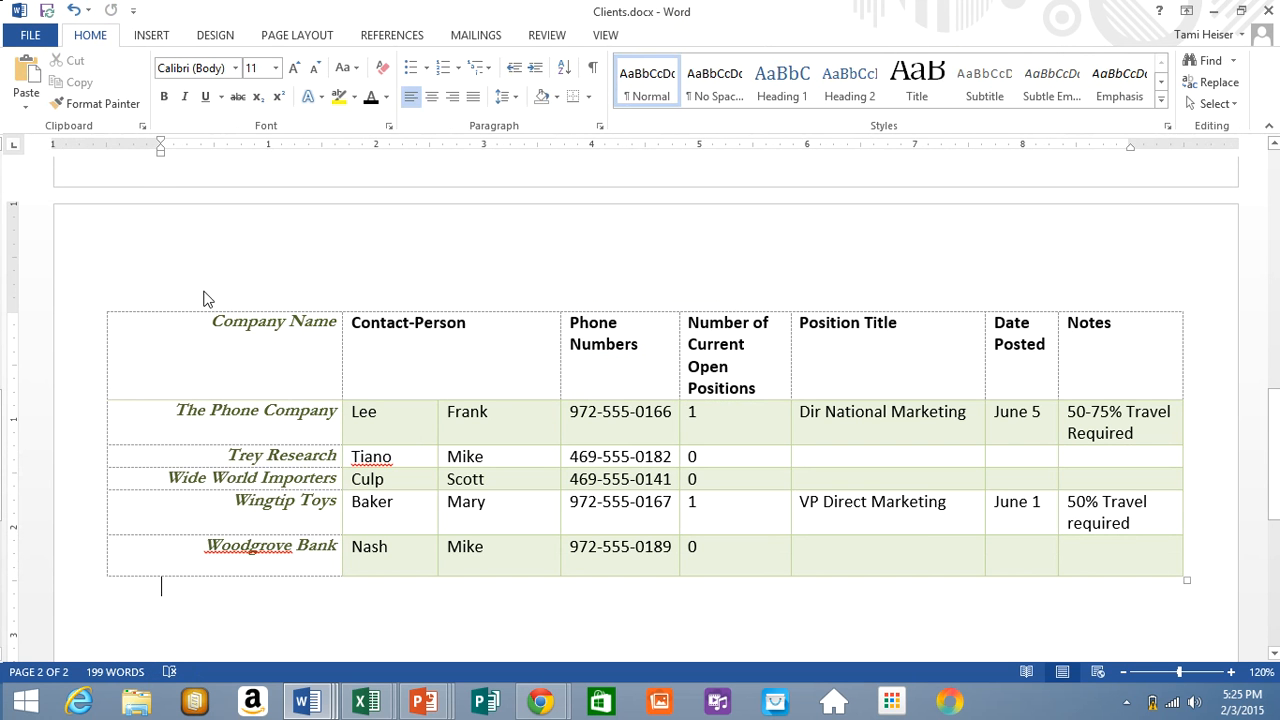
left_click(76, 12)
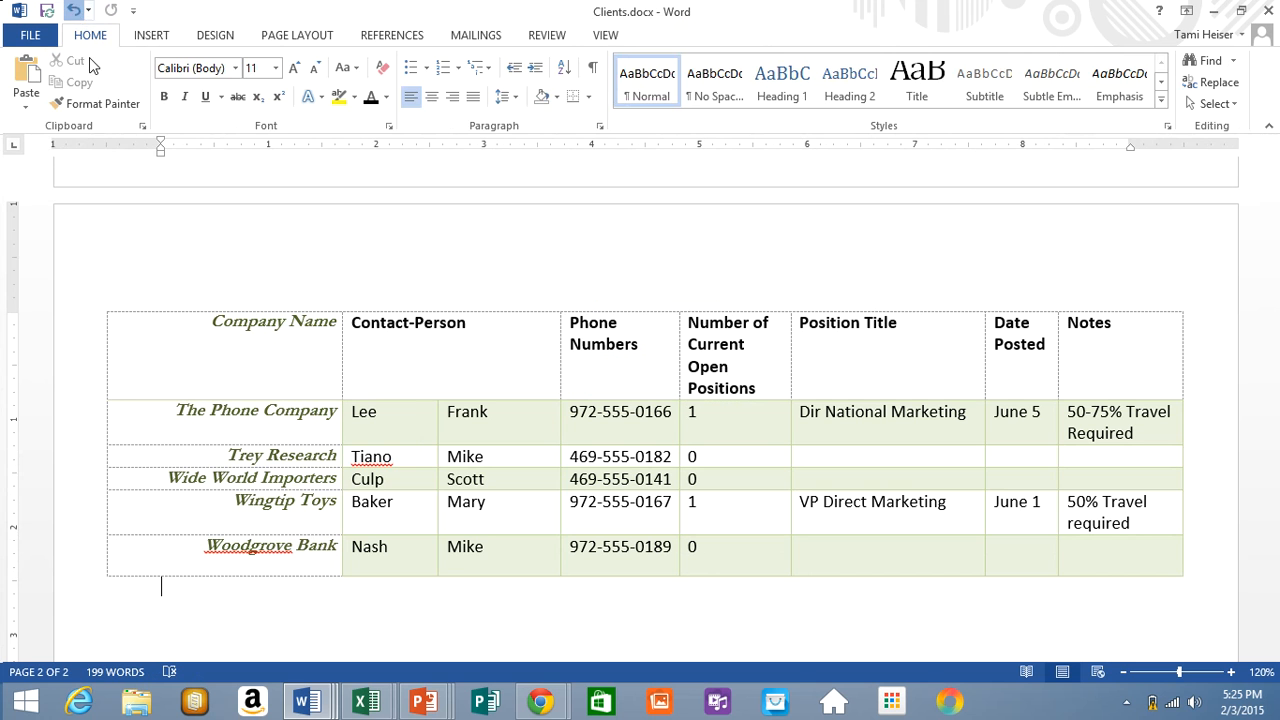
left_click(290, 596)
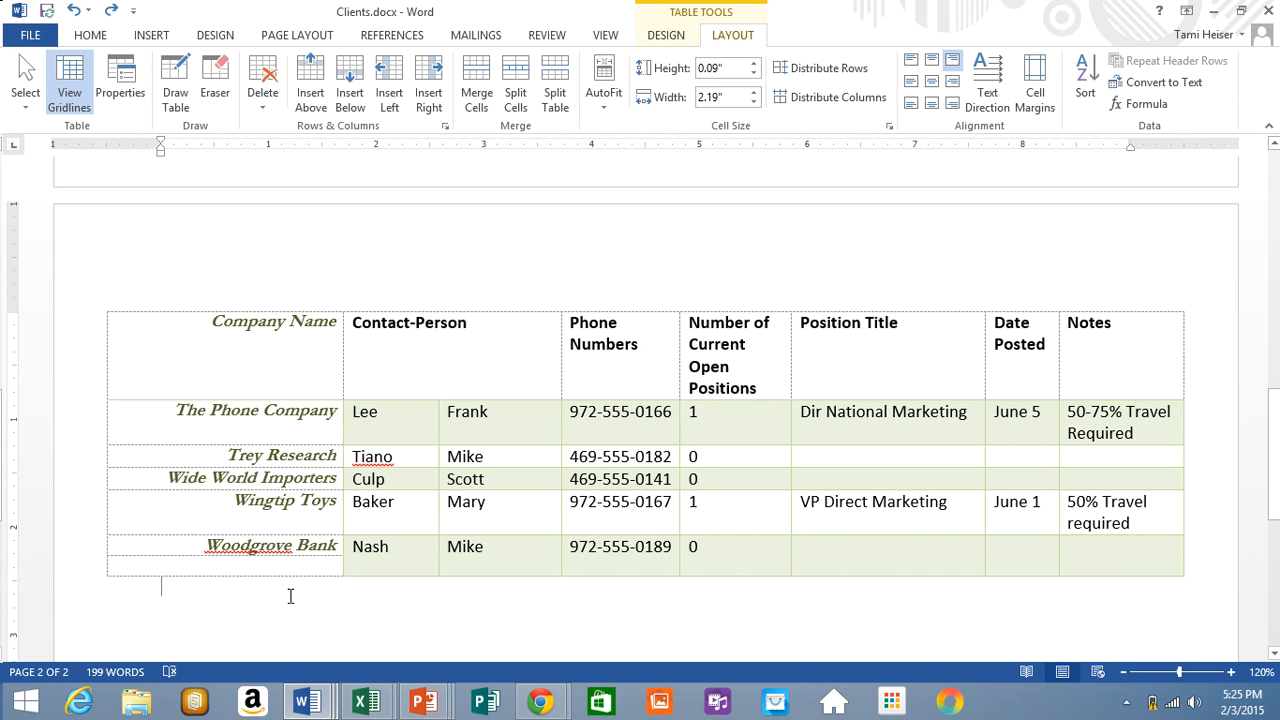